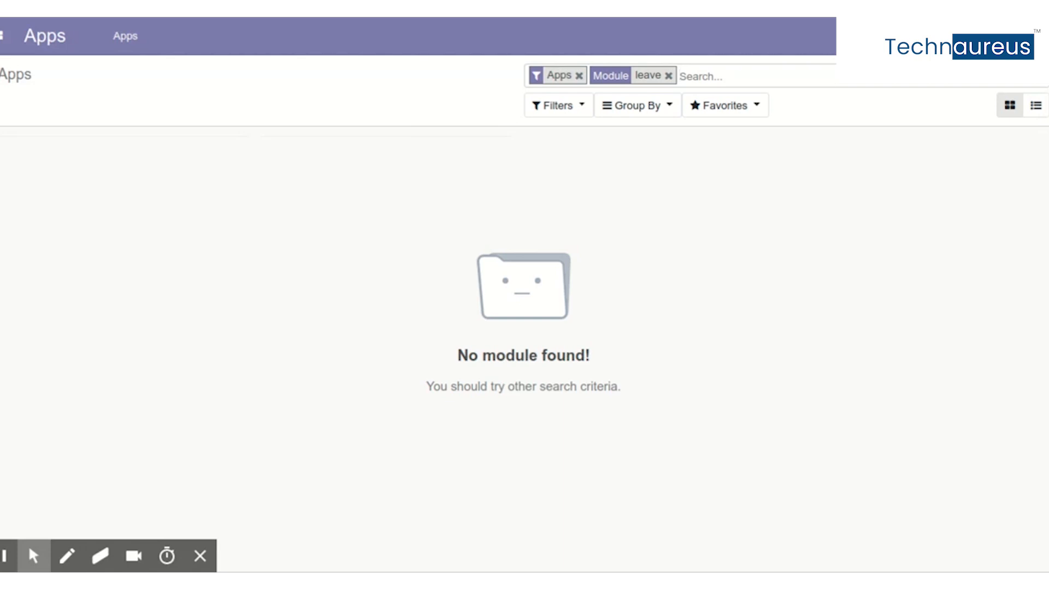
Search the available apps for the module "time off" in place of the current module search.
{"action": "key", "text": "BackSpace"}
{"action": "type", "text": "time offf"}
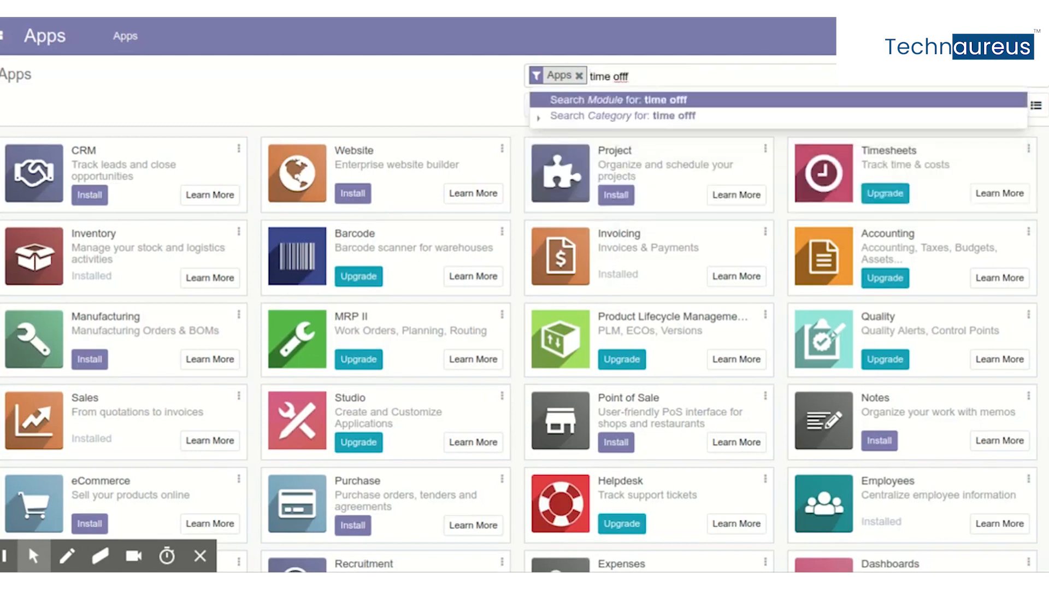
{"action": "key", "text": "BackSpace"}
{"action": "key", "text": "Return"}
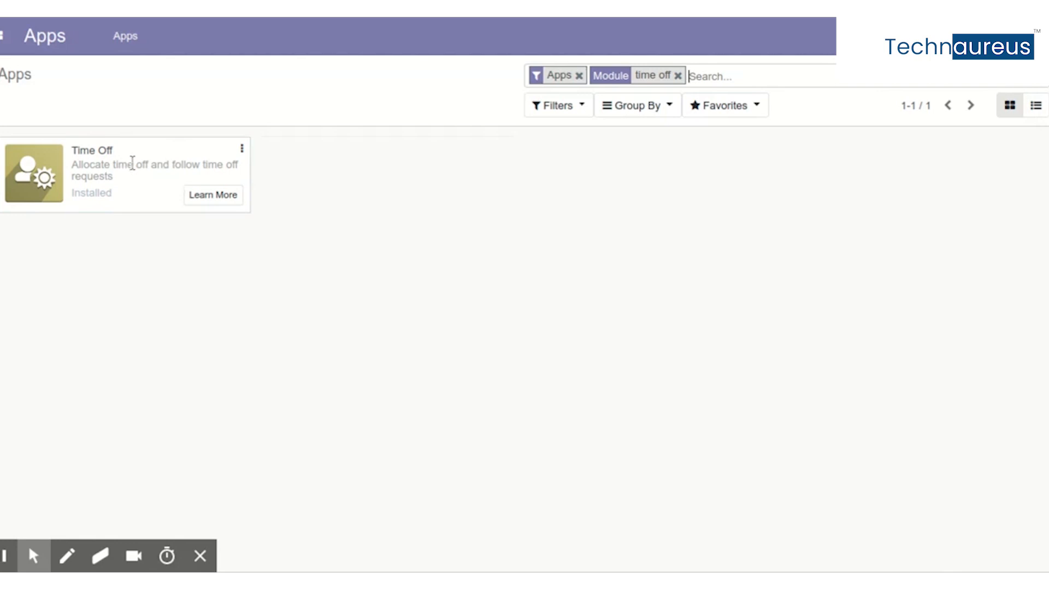
Switch to the Time Off app and open its list of configured time off types.
{"action": "left_click", "coordinate": [4, 37]}
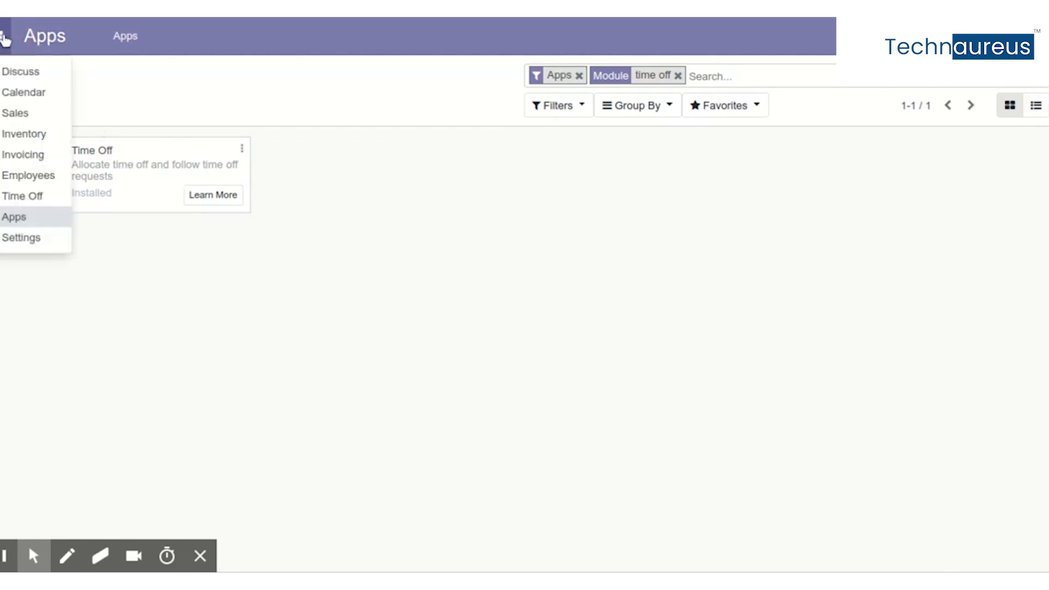
{"action": "left_click", "coordinate": [18, 201]}
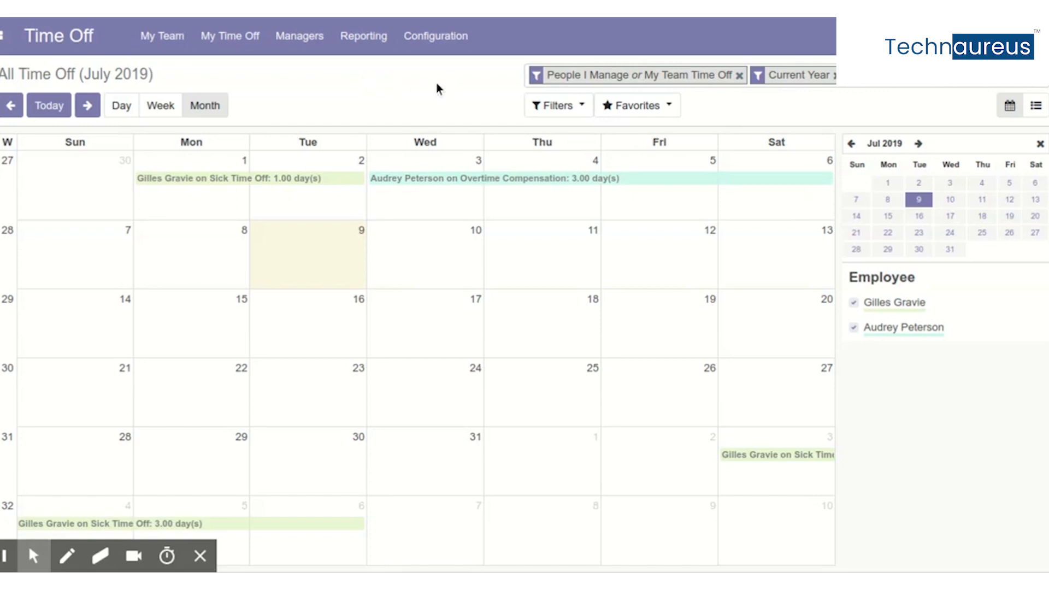
{"action": "left_click", "coordinate": [446, 37]}
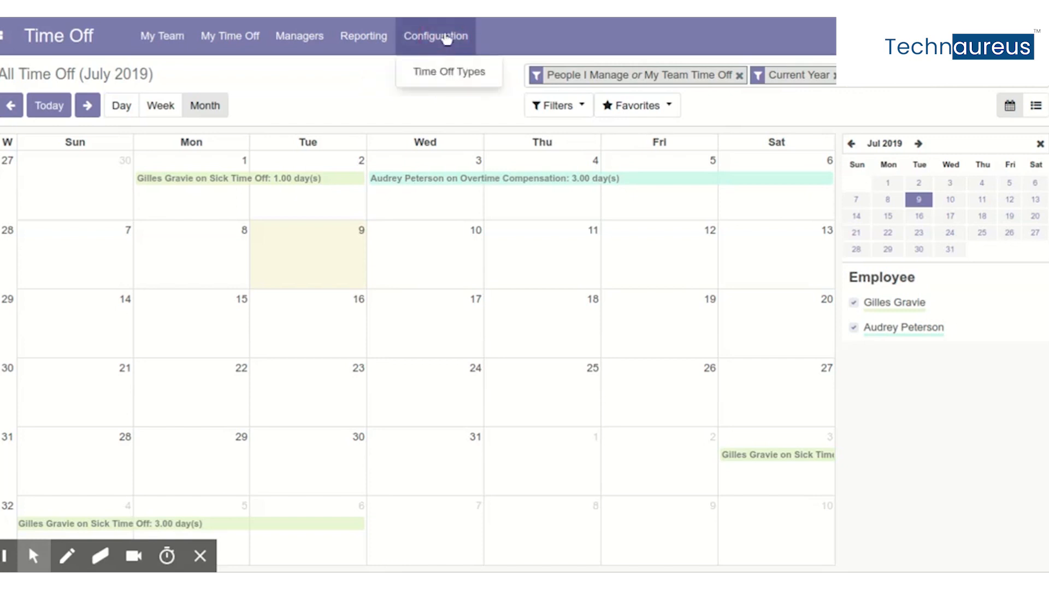
{"action": "left_click", "coordinate": [465, 74]}
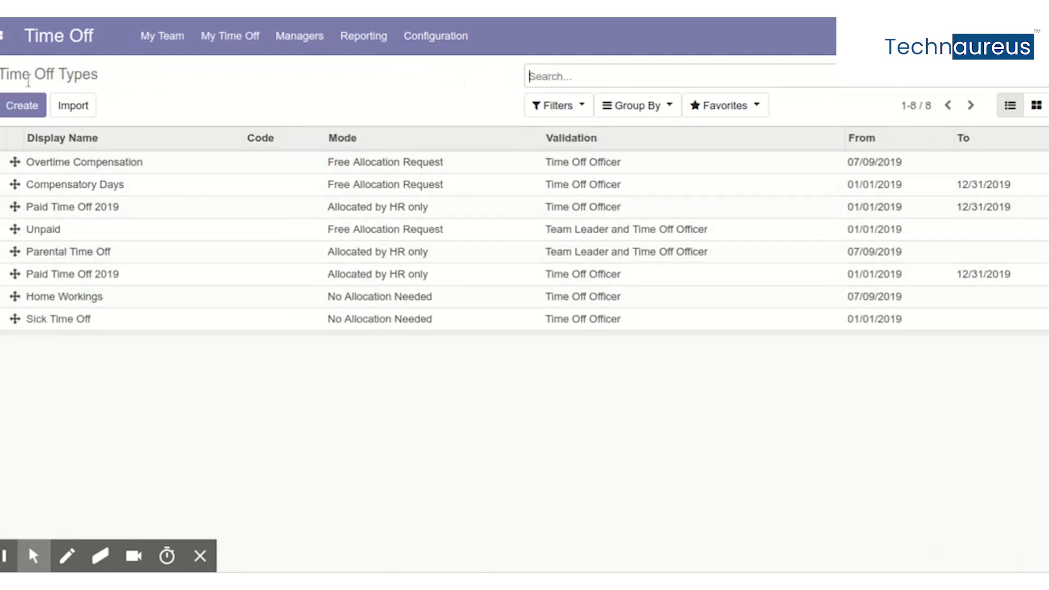
Open the Overtime Compensation time off type for editing to examine its code, validation, allocation and validity settings.
{"action": "left_click", "coordinate": [130, 174]}
{"action": "left_click", "coordinate": [17, 105]}
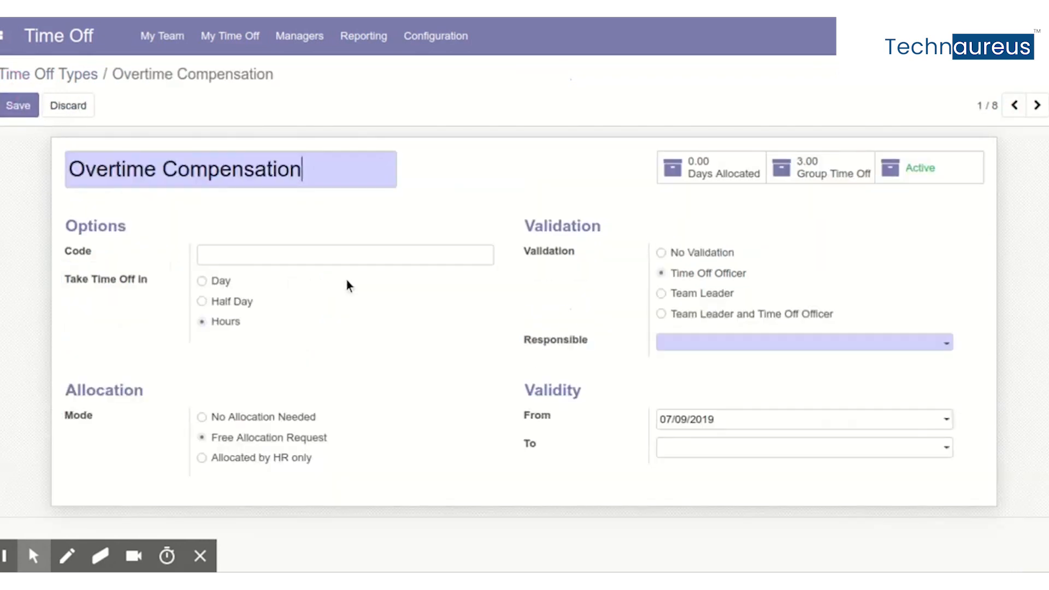
{"action": "left_click", "coordinate": [293, 253]}
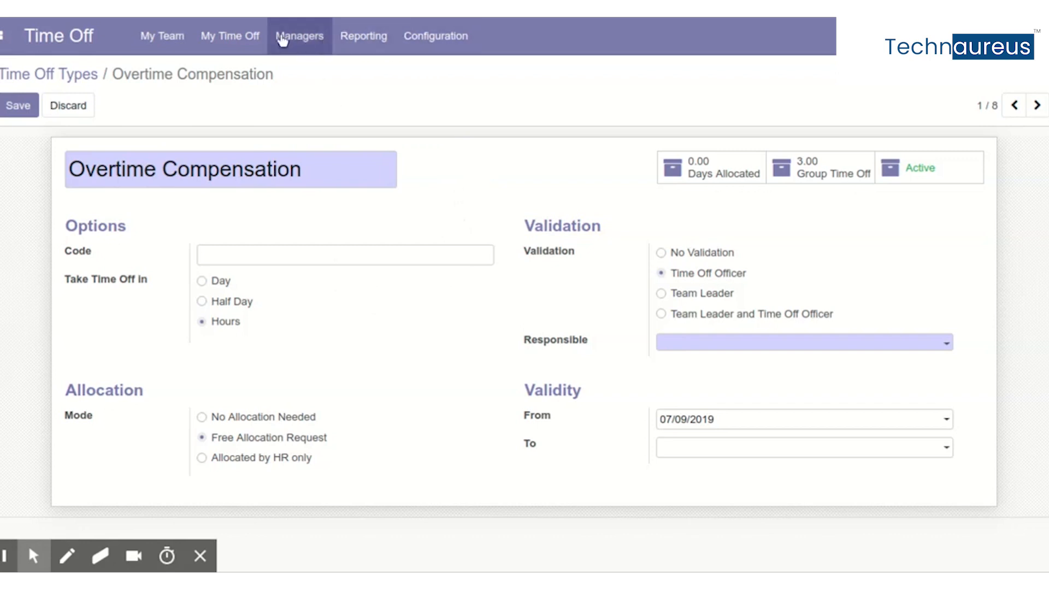
Open your own time off requests and start a new request.
{"action": "left_click", "coordinate": [234, 35]}
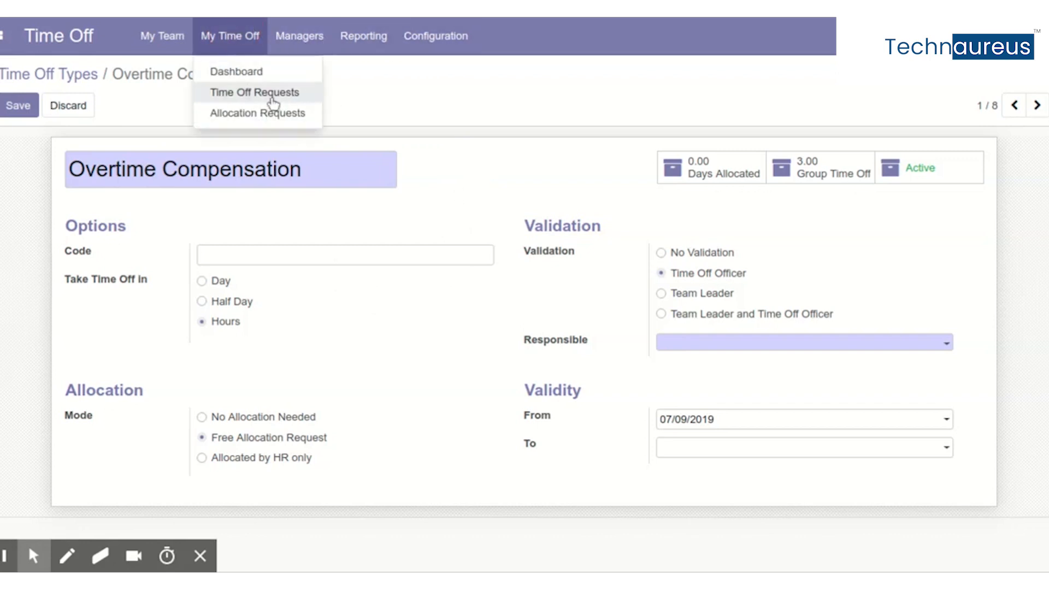
{"action": "left_click", "coordinate": [244, 92]}
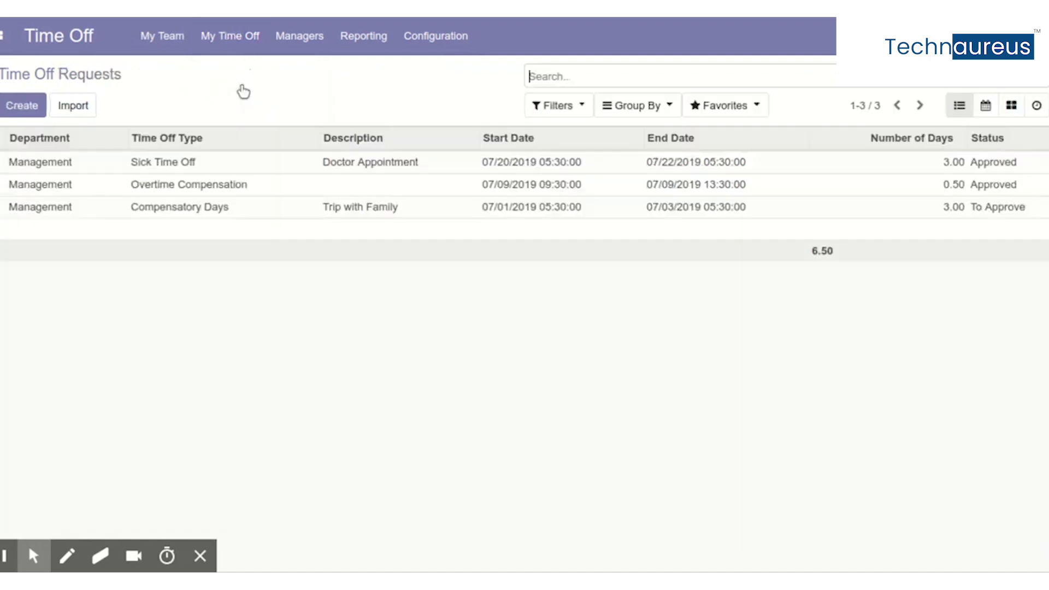
{"action": "left_click", "coordinate": [24, 109]}
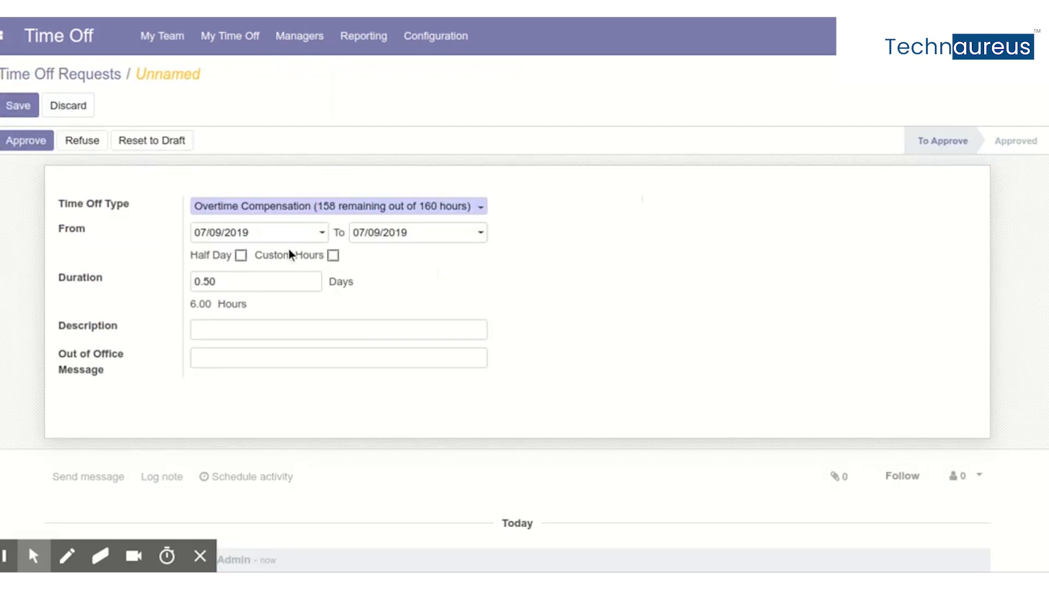
Try the half-day option on the new request and set custom hours from 9:00 AM to 9:30 AM instead.
{"action": "left_click", "coordinate": [331, 257]}
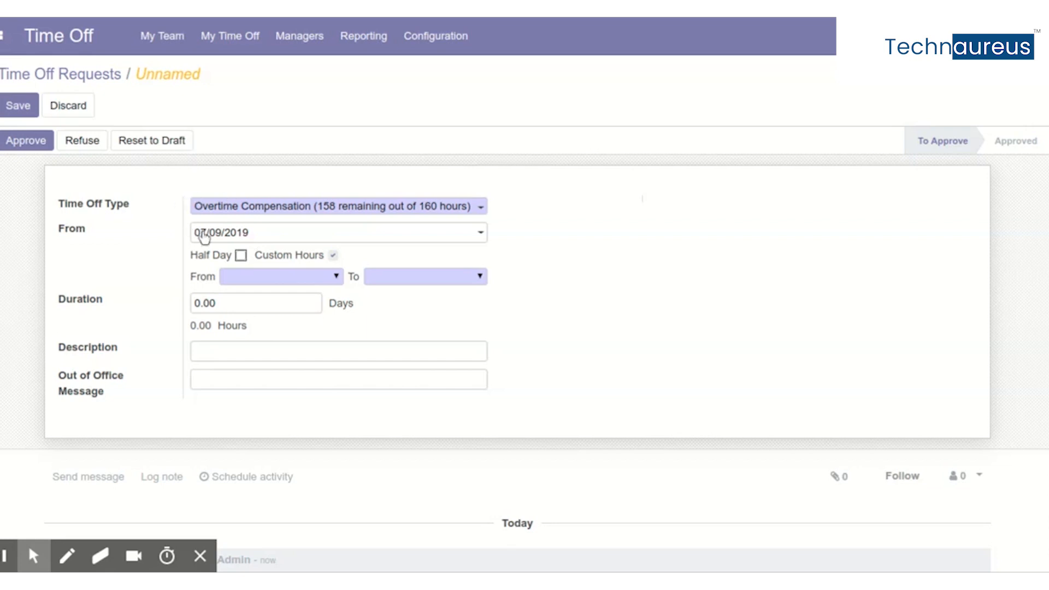
{"action": "left_click", "coordinate": [239, 257]}
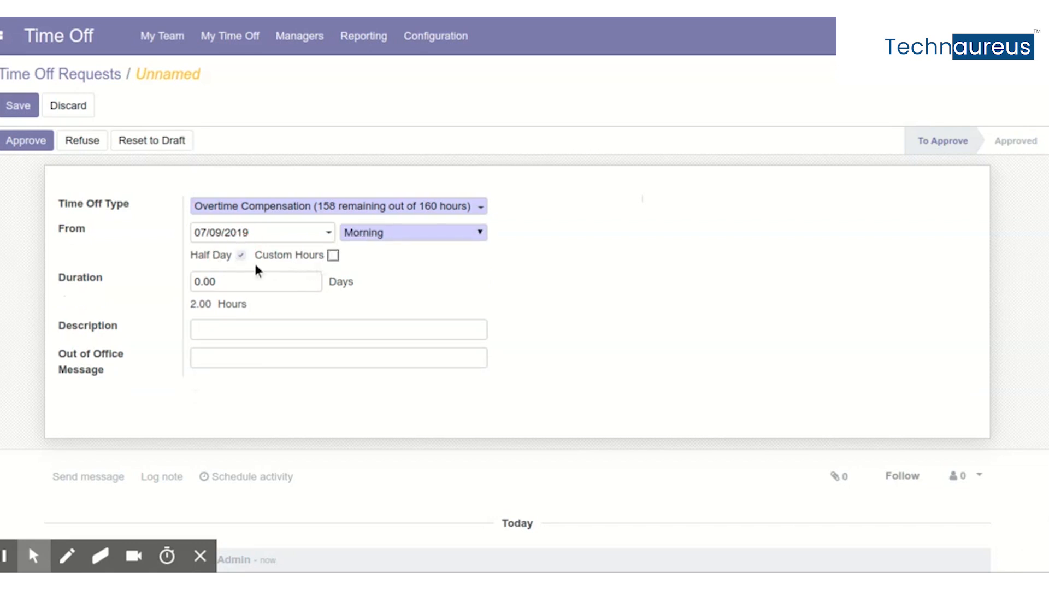
{"action": "left_click", "coordinate": [241, 255]}
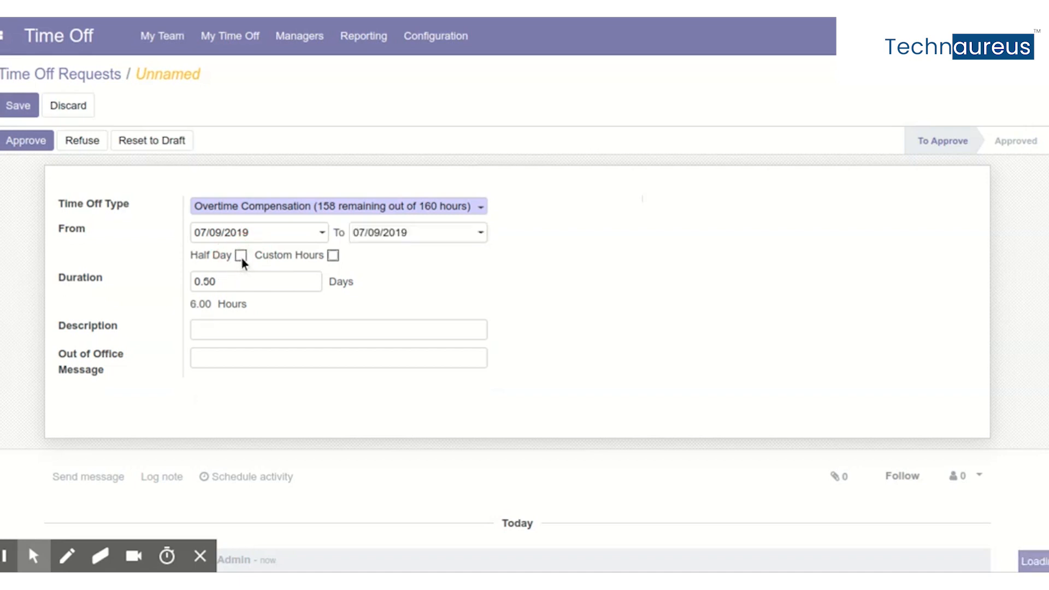
{"action": "left_click", "coordinate": [333, 255]}
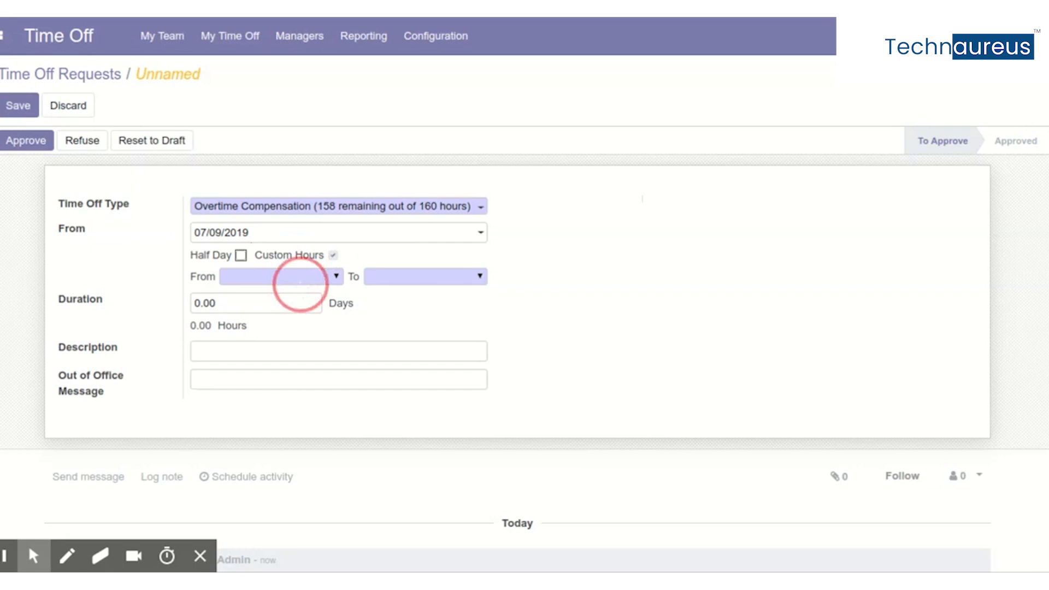
{"action": "left_click", "coordinate": [301, 281]}
{"action": "left_click", "coordinate": [469, 285]}
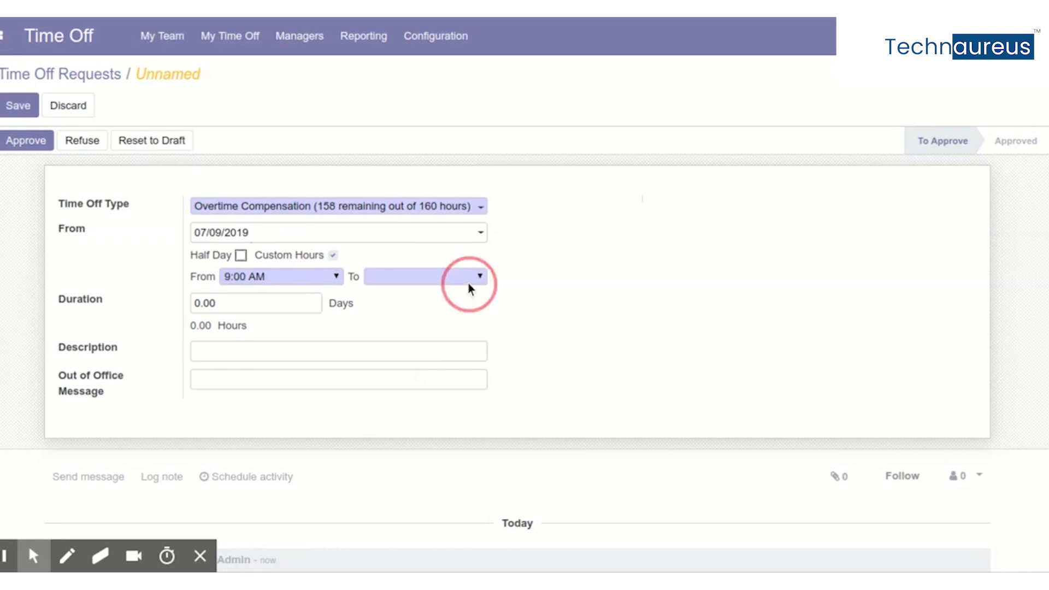
{"action": "left_click", "coordinate": [426, 456]}
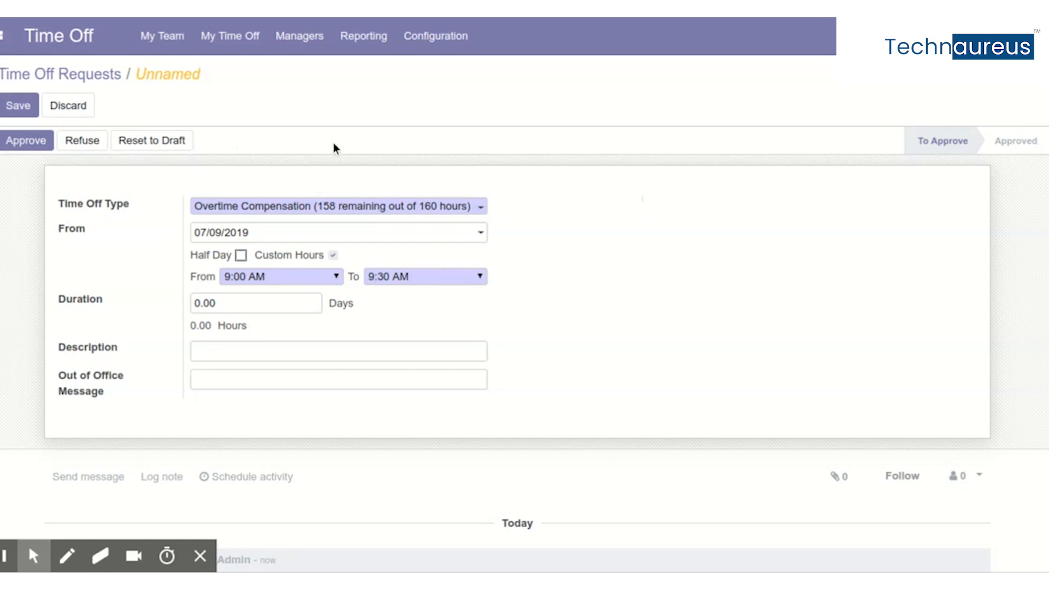
Leave the unsaved time off request and discard its changes.
{"action": "left_click", "coordinate": [301, 43]}
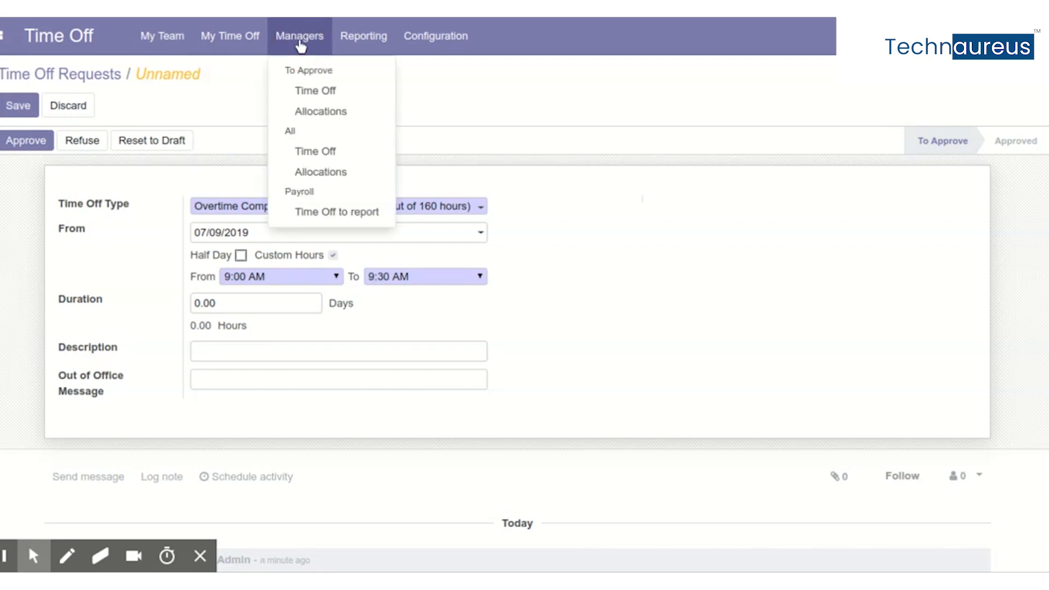
{"action": "left_click", "coordinate": [305, 89]}
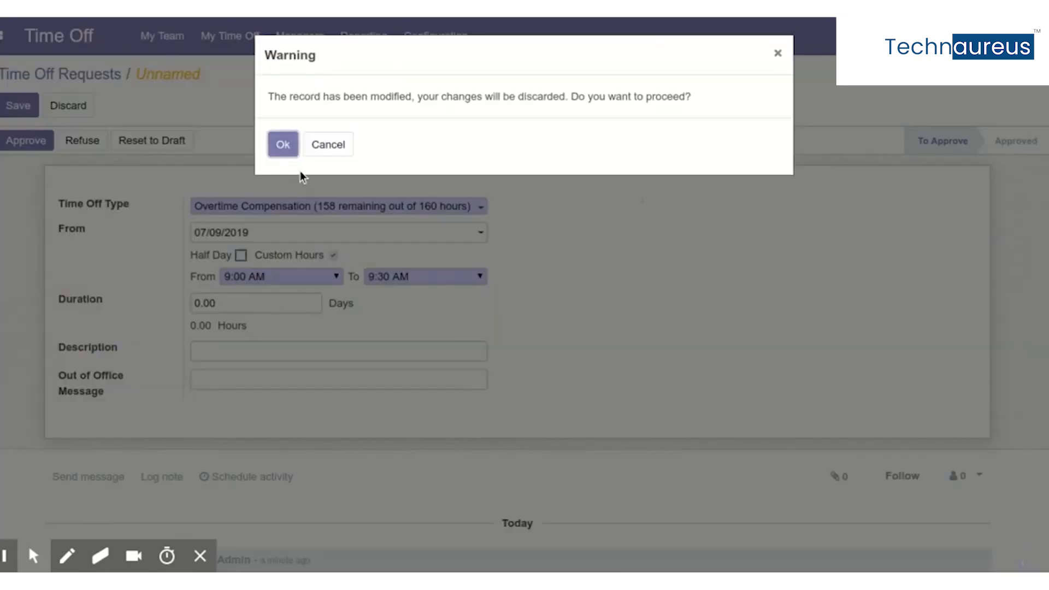
{"action": "left_click", "coordinate": [284, 153]}
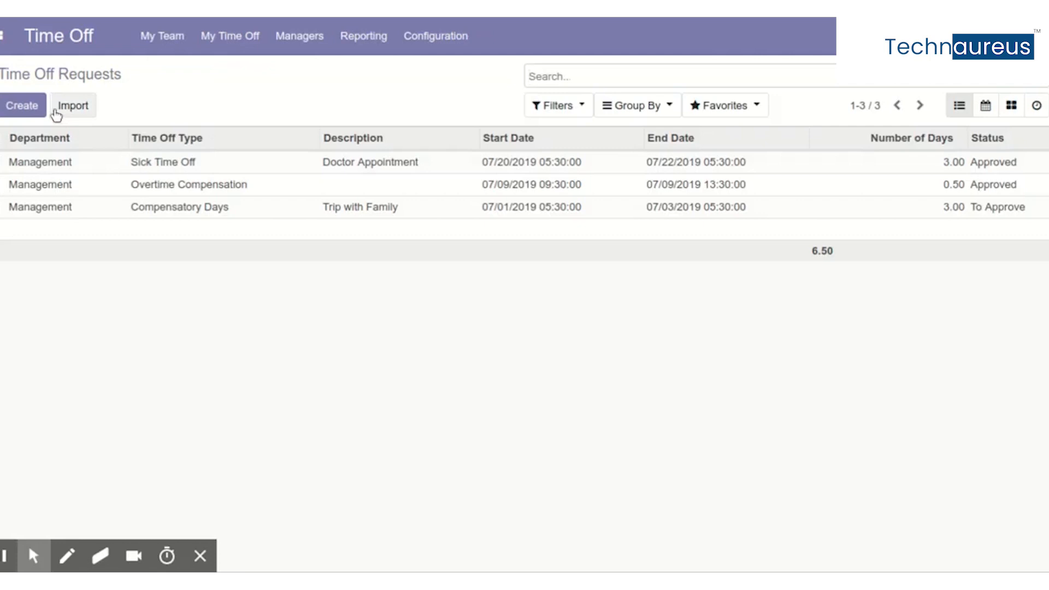
Look through the existing Compensatory Days and Overtime Compensation requests, leaving the blank request form unsaved.
{"action": "left_click", "coordinate": [32, 111]}
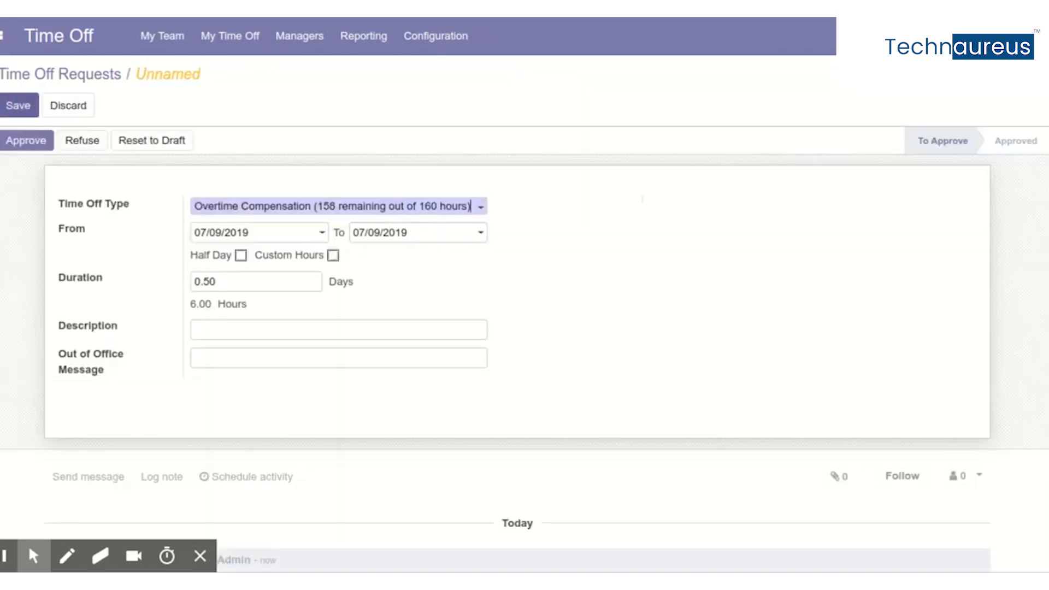
{"action": "left_click", "coordinate": [87, 80]}
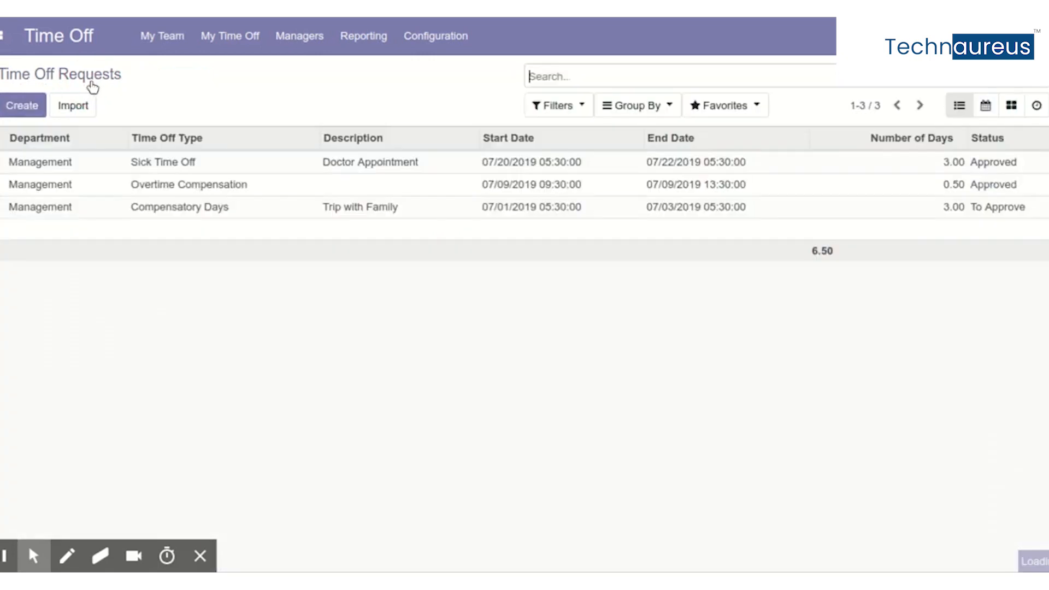
{"action": "left_click", "coordinate": [236, 216]}
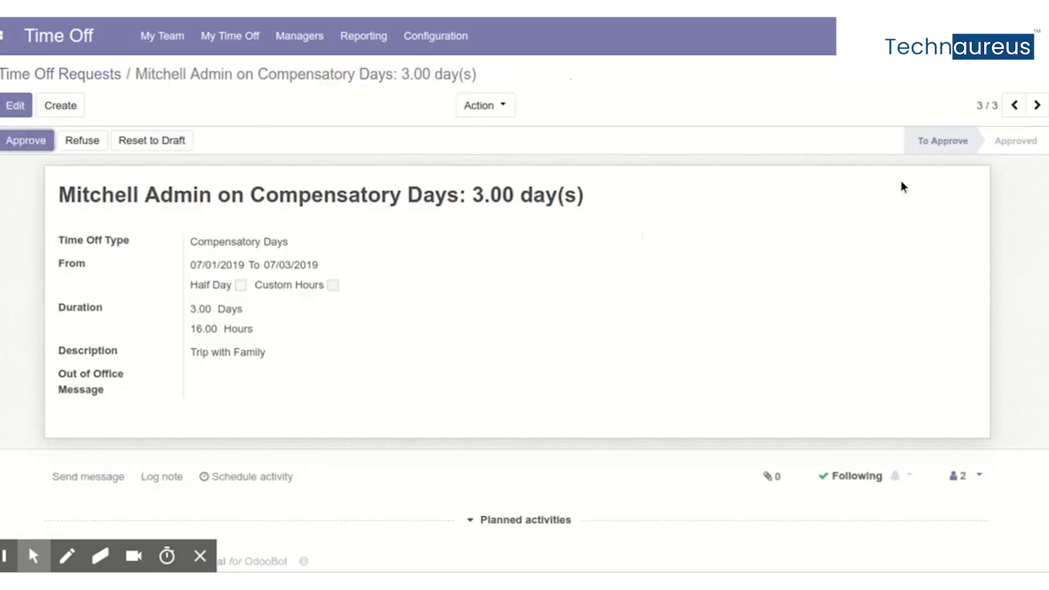
{"action": "left_click", "coordinate": [1015, 105]}
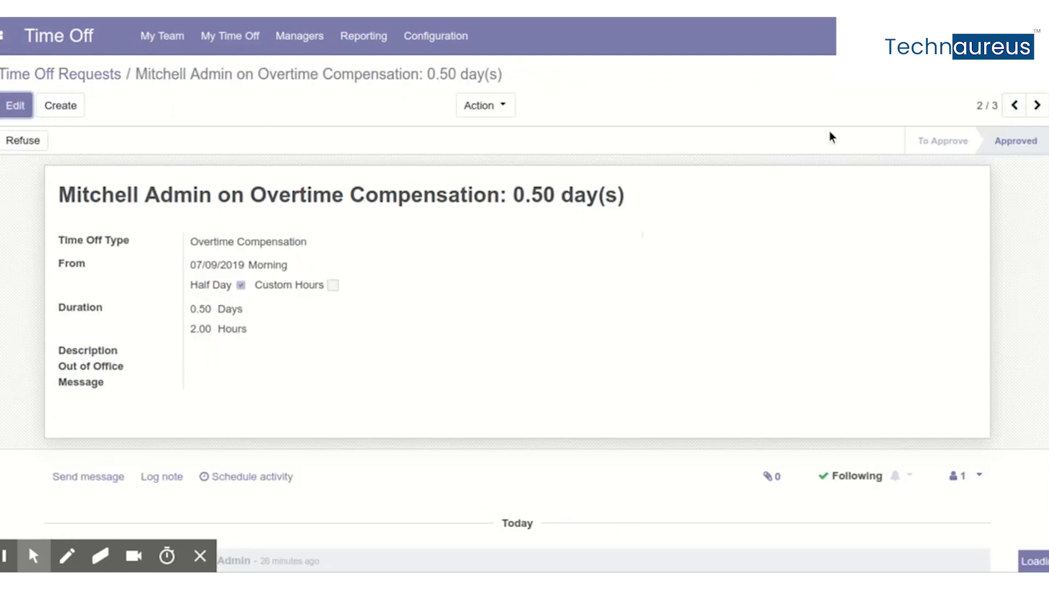
Open a blank department time off request from the managers' list of time off to approve.
{"action": "left_click", "coordinate": [75, 107]}
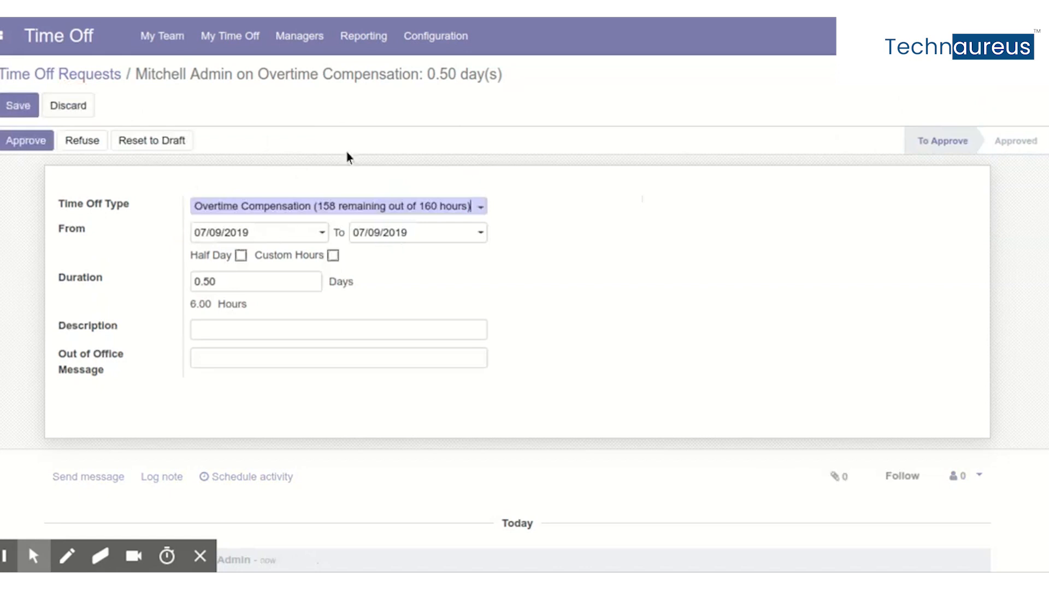
{"action": "left_click", "coordinate": [299, 36]}
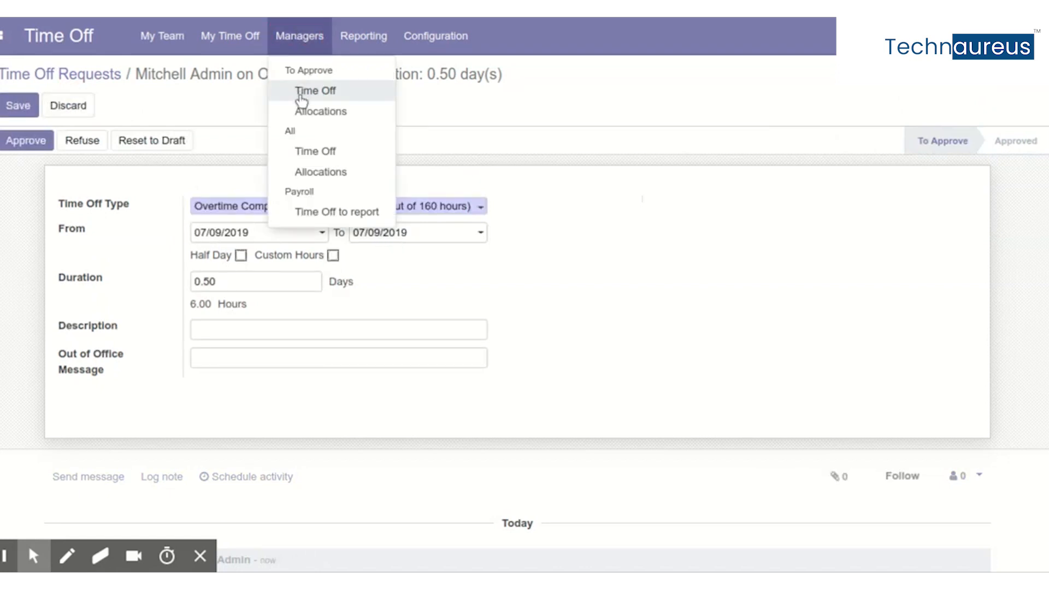
{"action": "left_click", "coordinate": [302, 92]}
{"action": "left_click", "coordinate": [41, 107]}
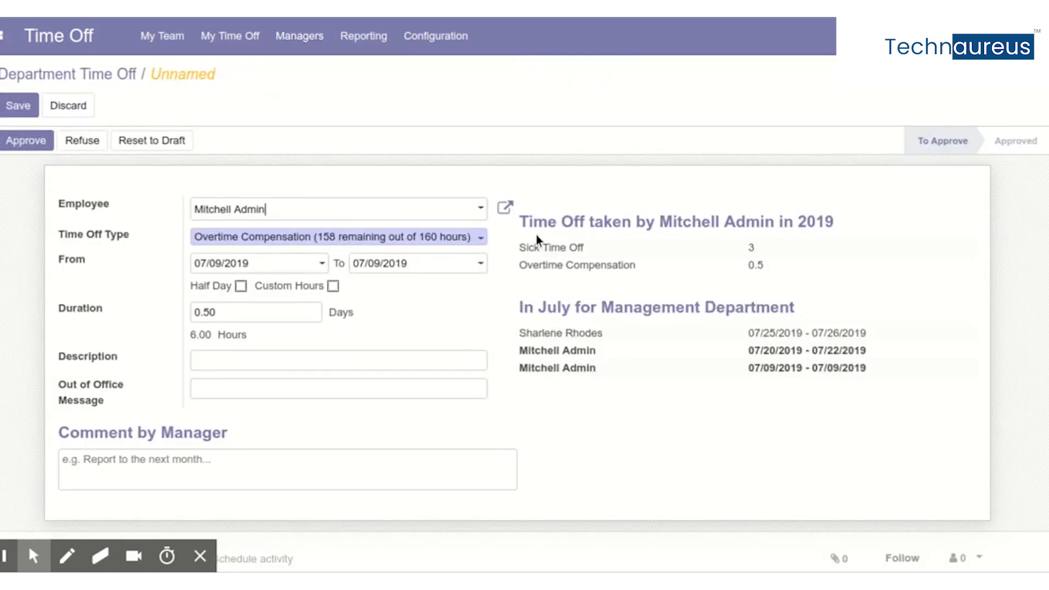
Examine the form's summaries of the employee's time off taken in 2019 and the Management department's July absences.
{"action": "left_click_drag", "start_coordinate": [526, 231], "coordinate": [648, 232]}
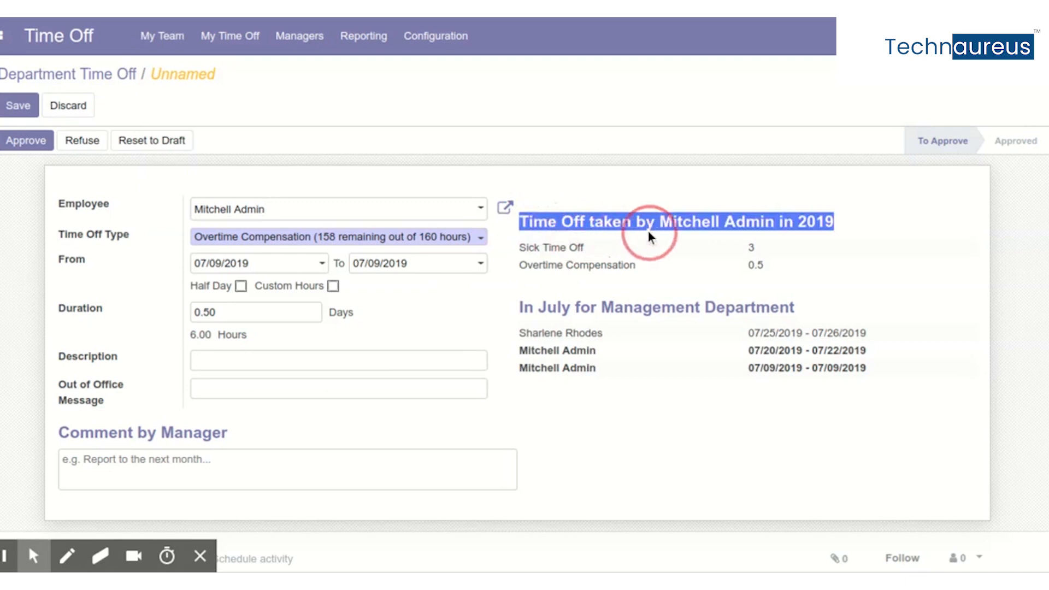
{"action": "left_click", "coordinate": [658, 231]}
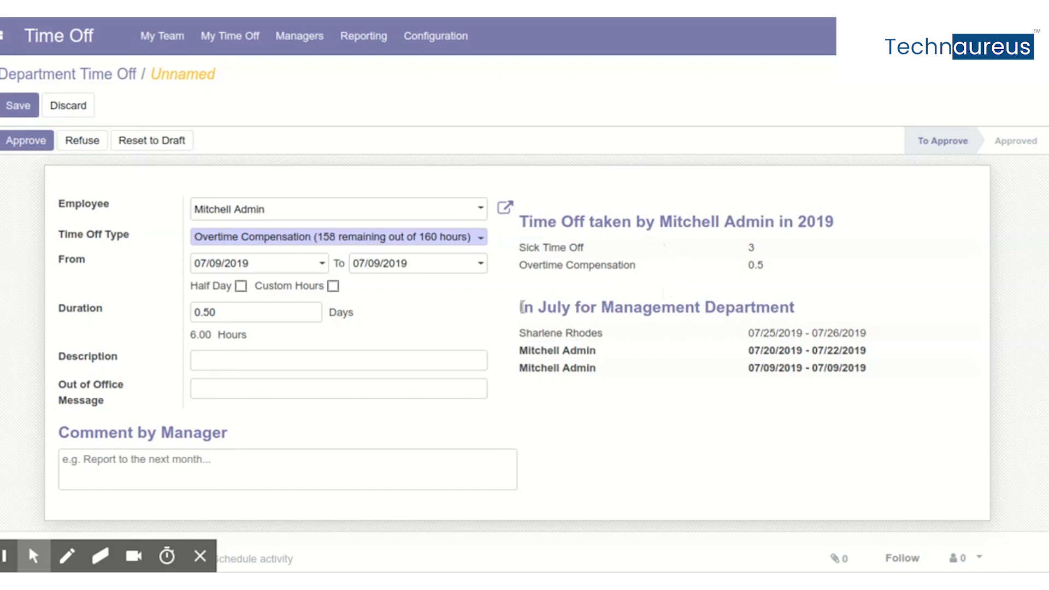
{"action": "left_click_drag", "start_coordinate": [520, 308], "coordinate": [808, 307]}
{"action": "left_click", "coordinate": [718, 334]}
{"action": "left_click_drag", "start_coordinate": [518, 336], "coordinate": [619, 366]}
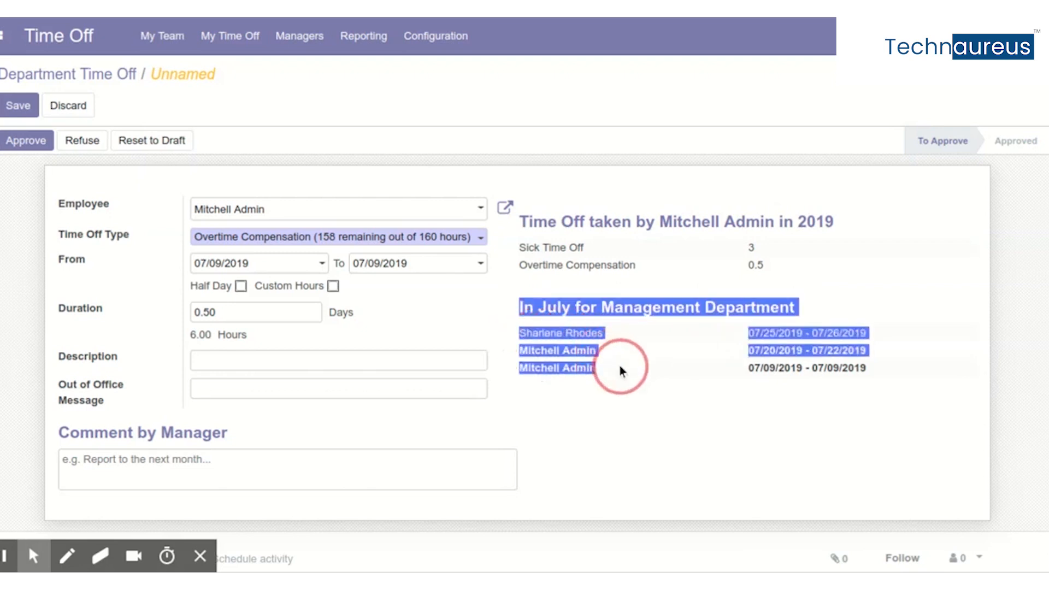
{"action": "left_click", "coordinate": [663, 369]}
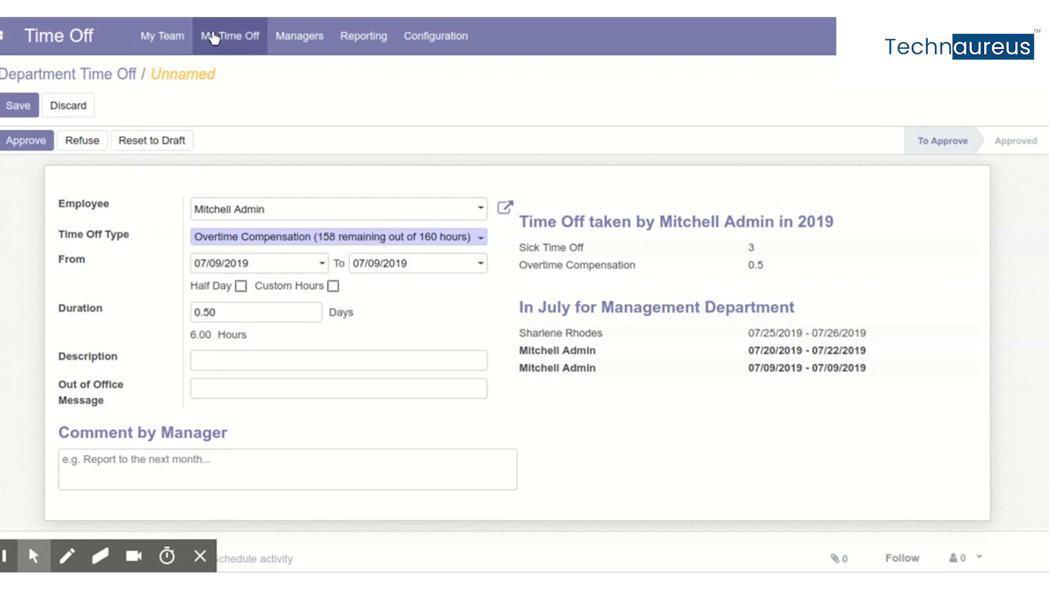
Go back to your own time off requests and open a blank request form.
{"action": "left_click", "coordinate": [236, 39]}
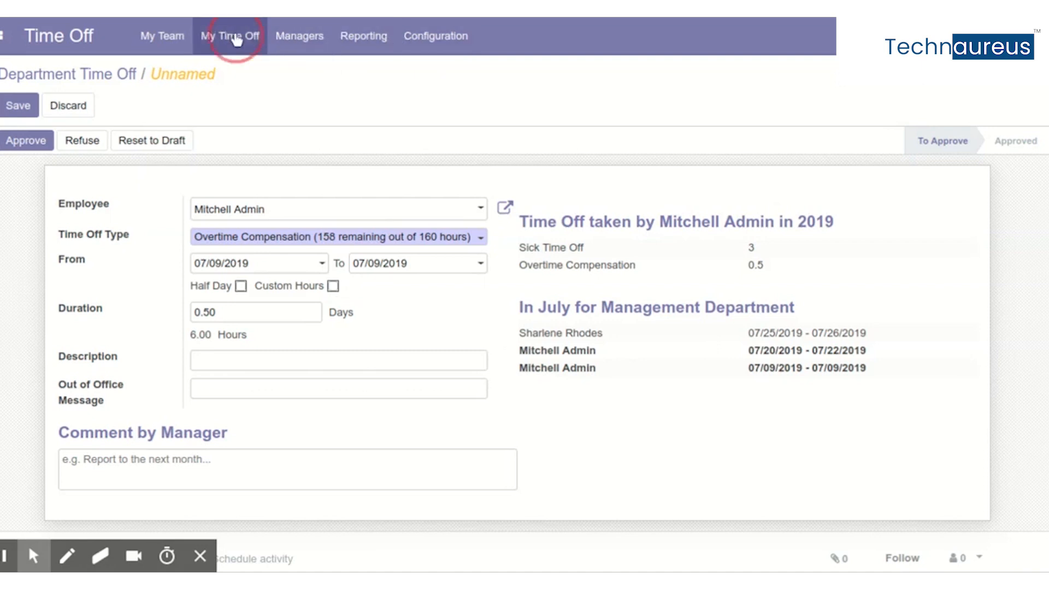
{"action": "left_click", "coordinate": [258, 96]}
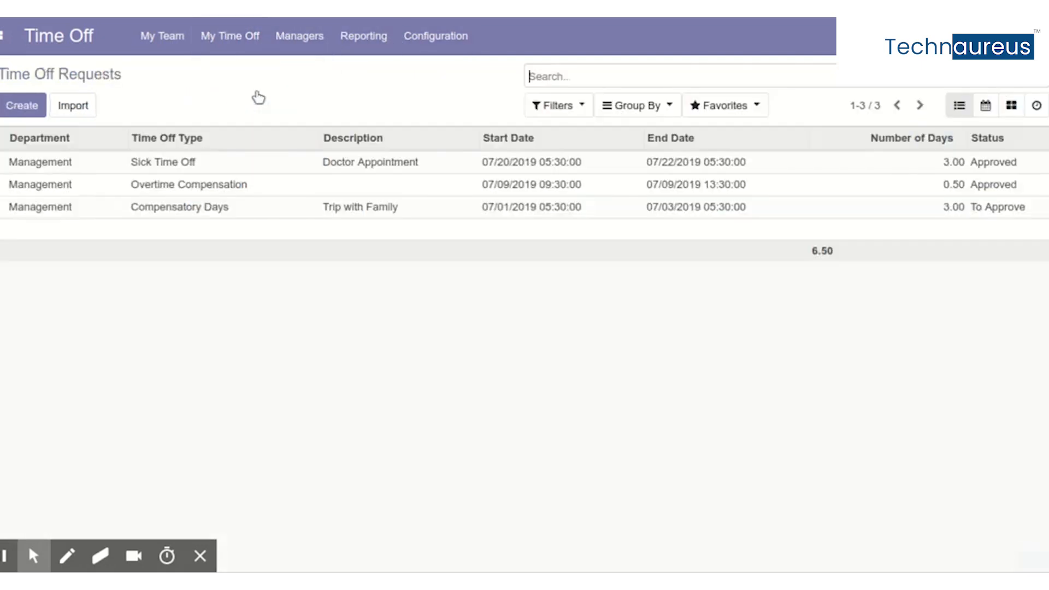
{"action": "left_click", "coordinate": [38, 104]}
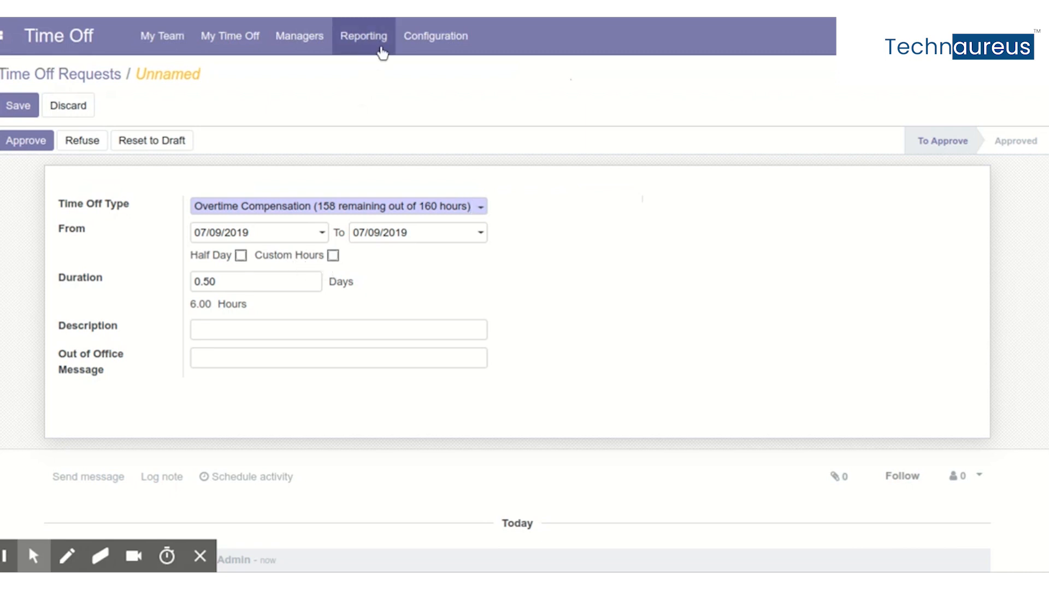
Leave the blank request and open the configured time off types.
{"action": "left_click", "coordinate": [415, 38]}
{"action": "left_click", "coordinate": [429, 72]}
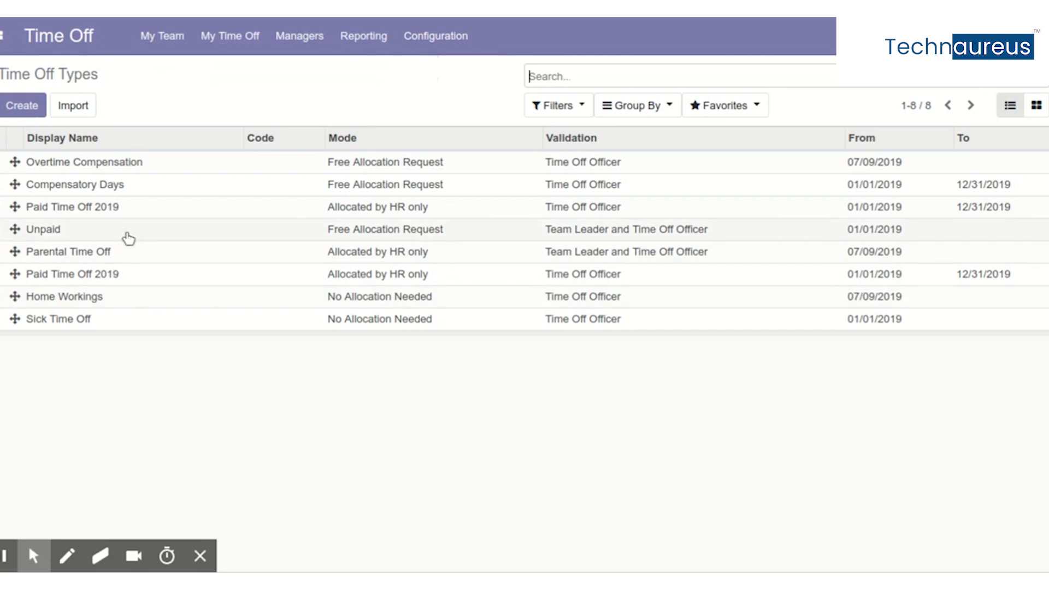
Open the Overtime Compensation time off type for editing to examine its configurable options.
{"action": "left_click", "coordinate": [167, 164]}
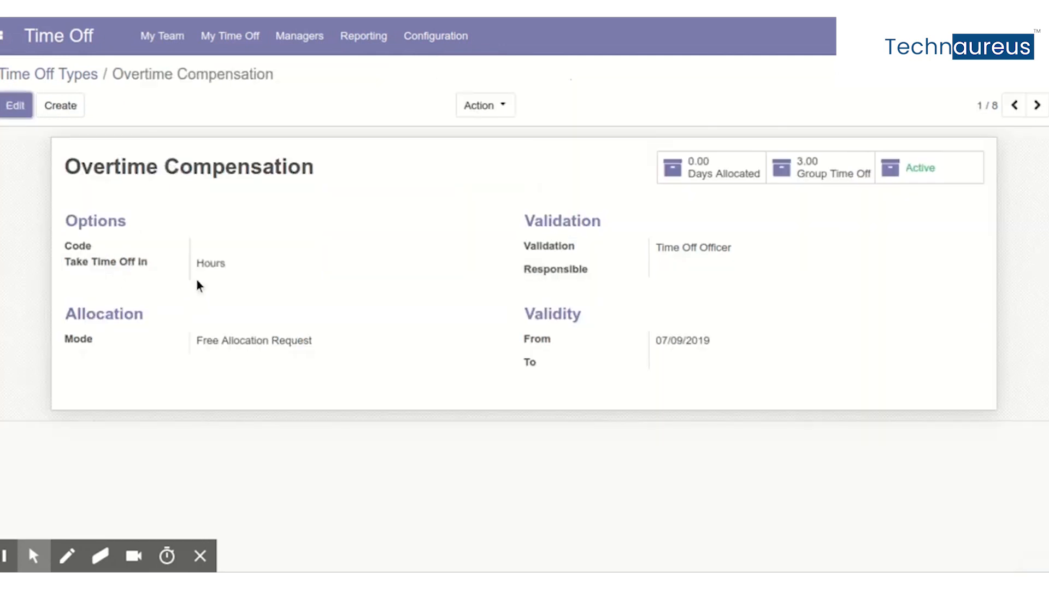
{"action": "left_click", "coordinate": [18, 106]}
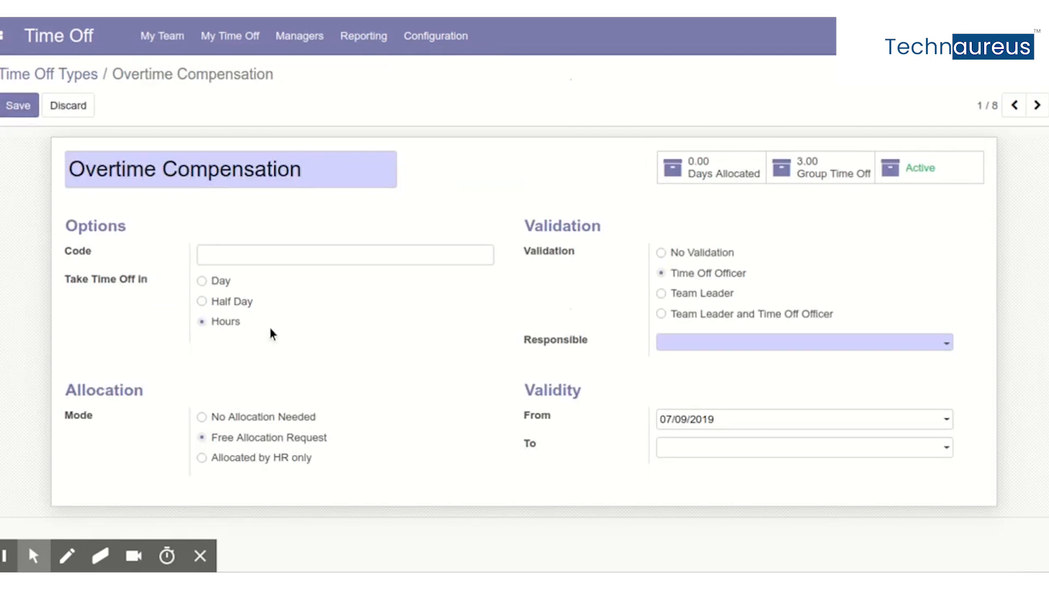
{"action": "left_click", "coordinate": [437, 38]}
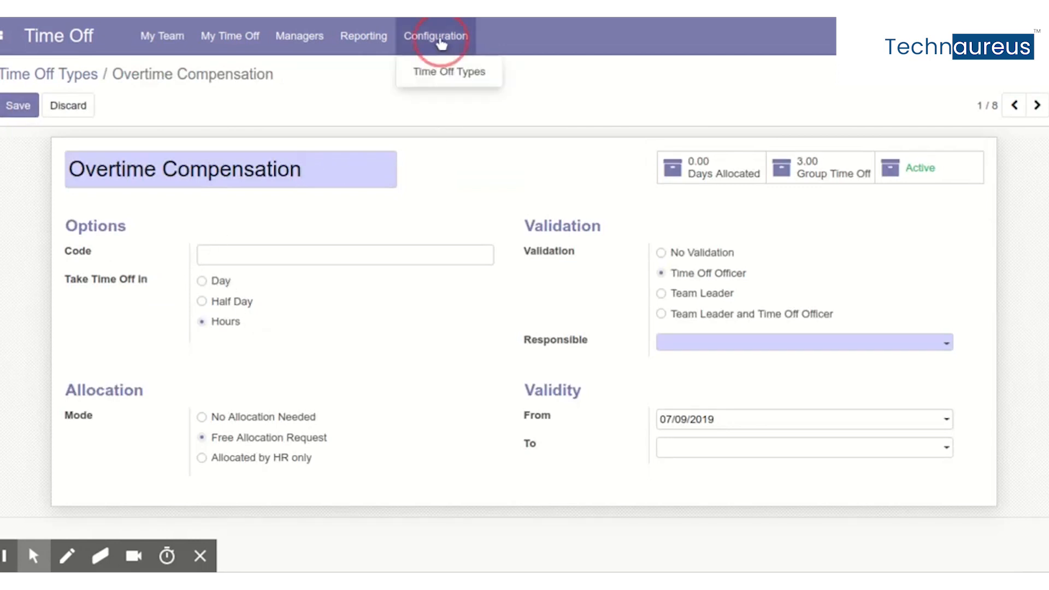
{"action": "mouse_move", "coordinate": [383, 47]}
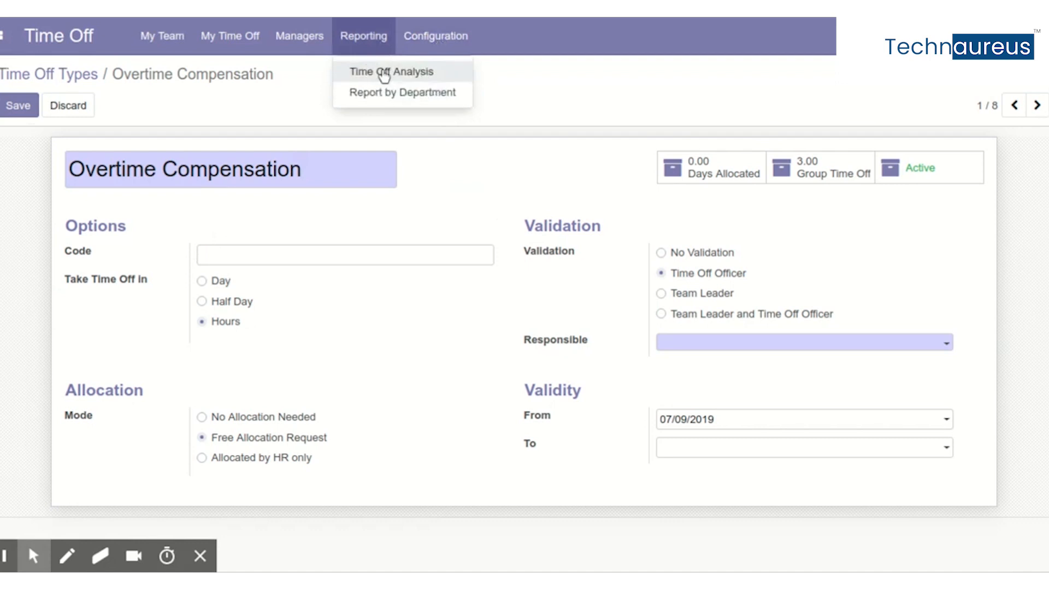
{"action": "mouse_move", "coordinate": [443, 47]}
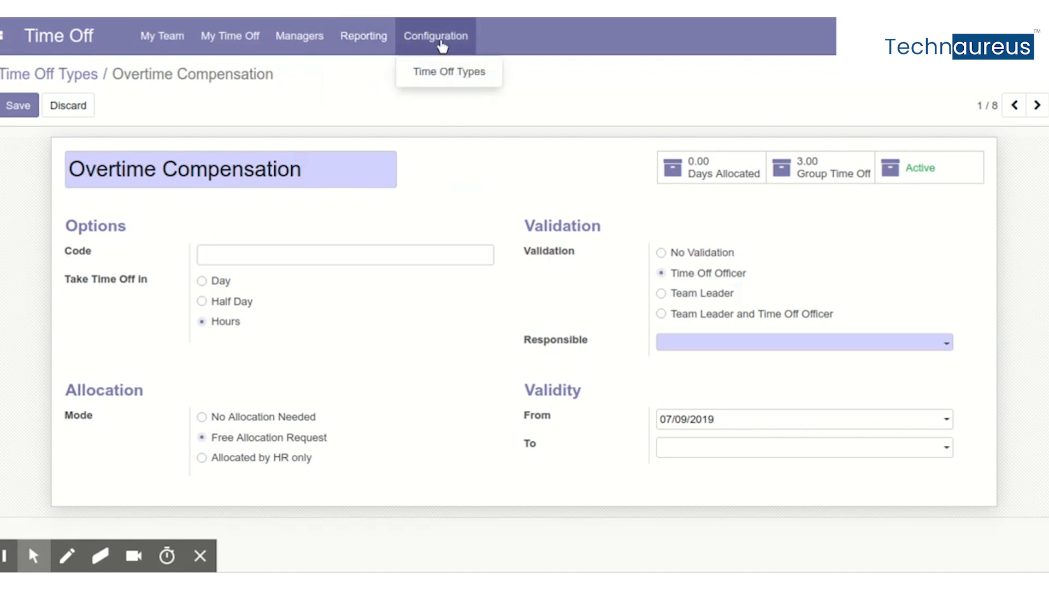
{"action": "left_click", "coordinate": [442, 44]}
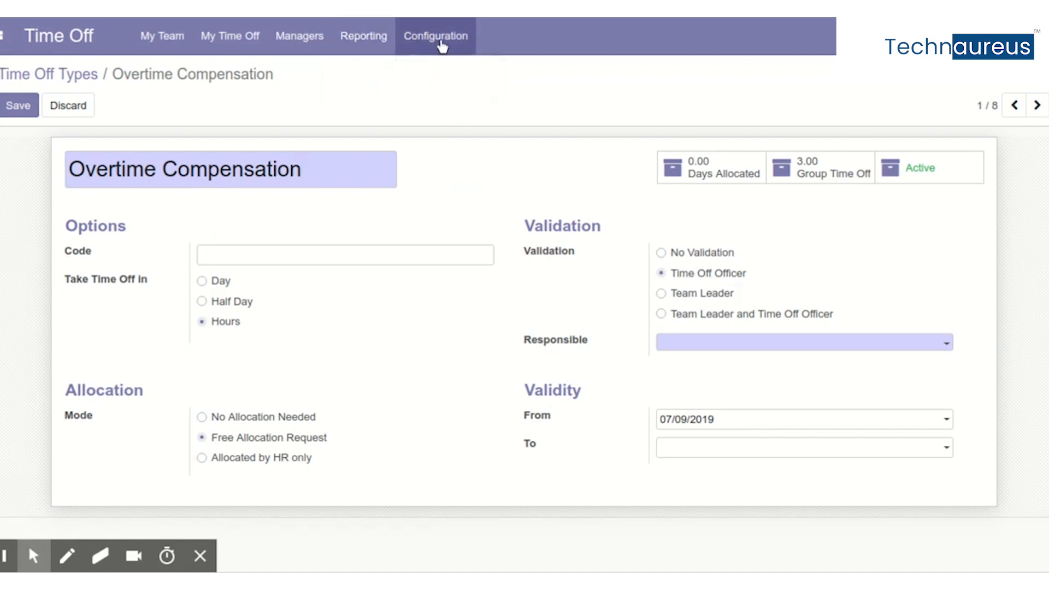
Open the team's July 2019 time off calendar, view the July 1 sick time off entry and close it.
{"action": "left_click", "coordinate": [169, 39]}
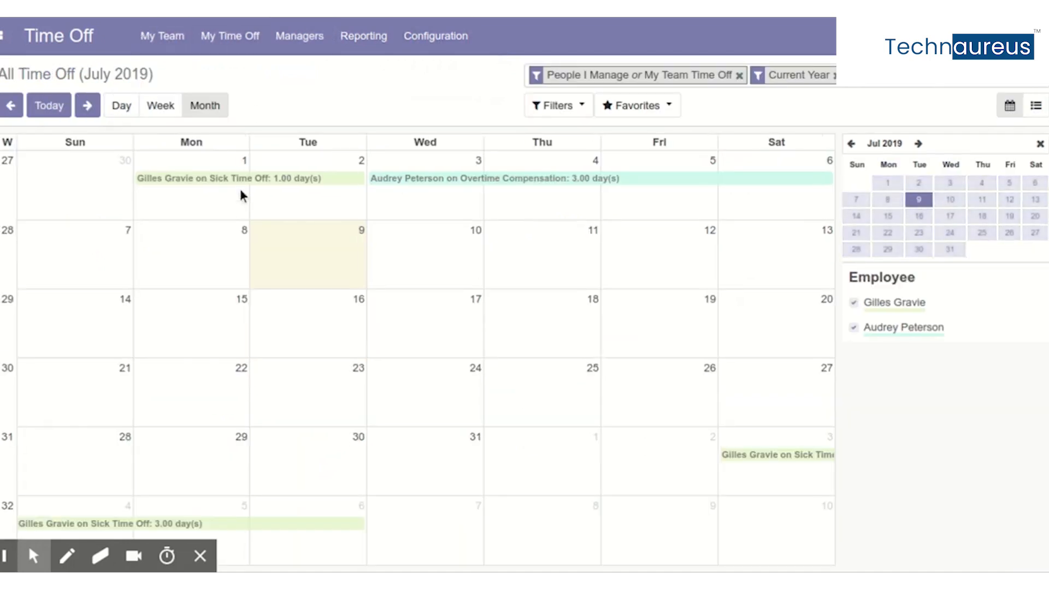
{"action": "left_click", "coordinate": [241, 178]}
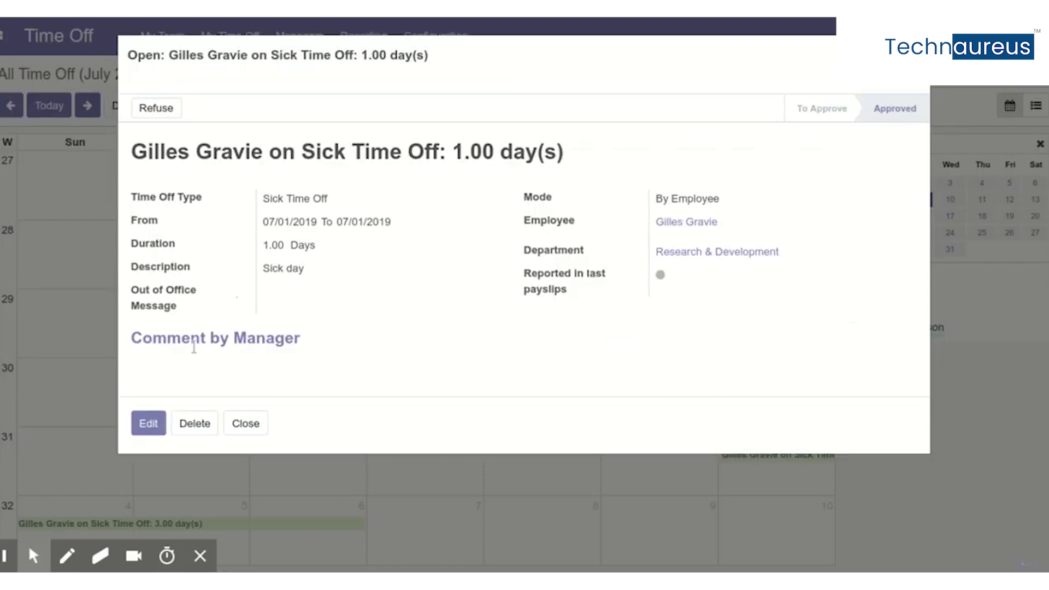
{"action": "left_click", "coordinate": [244, 423]}
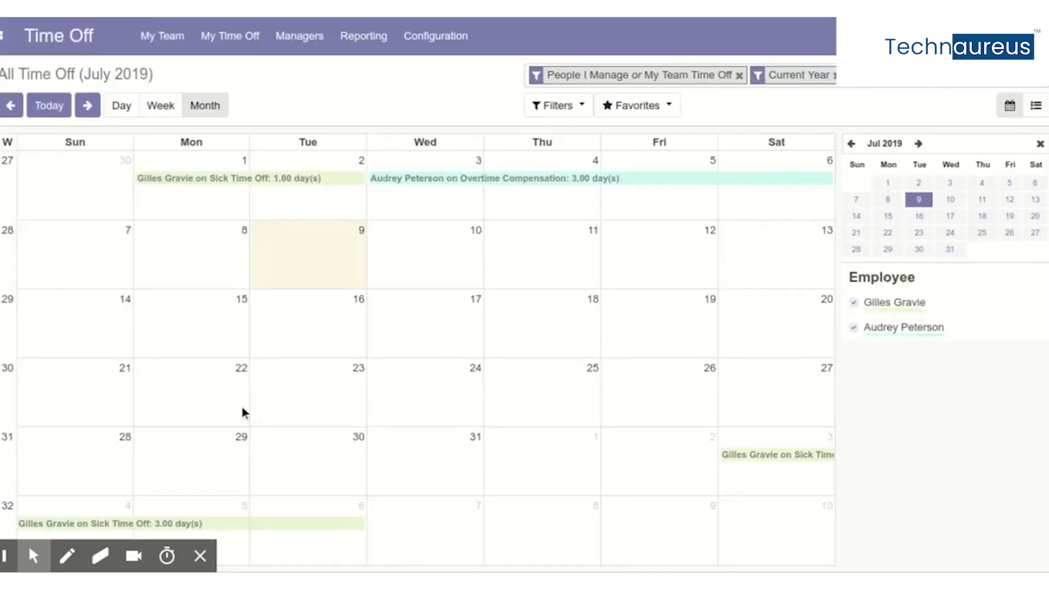
Show the Time Off Analysis report as a pivot table and examine the grouping options for the first employee row.
{"action": "left_click", "coordinate": [367, 37]}
{"action": "left_click", "coordinate": [367, 77]}
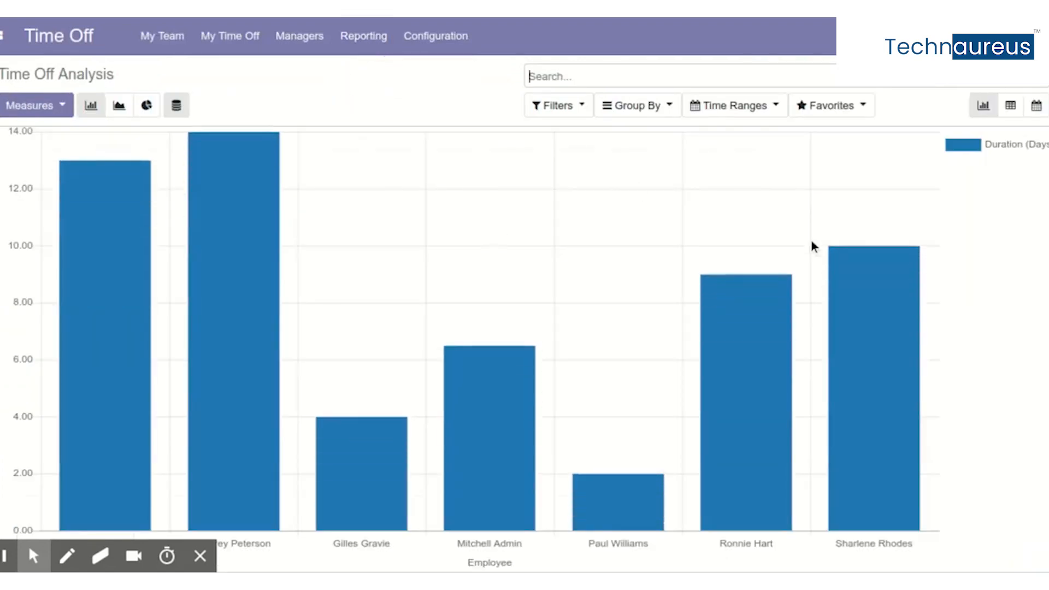
{"action": "left_click", "coordinate": [1011, 106]}
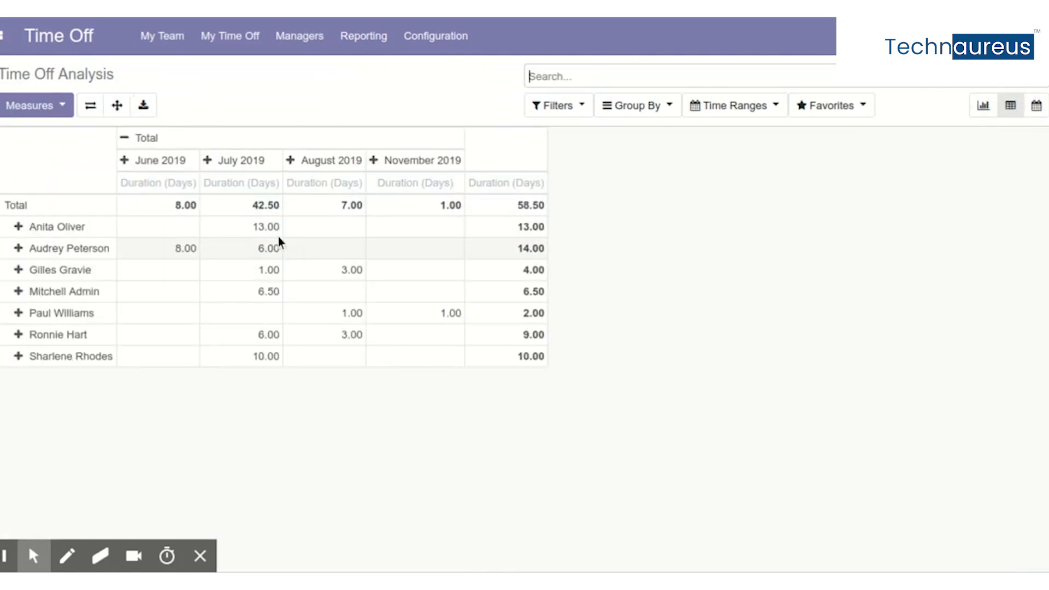
{"action": "left_click", "coordinate": [22, 225]}
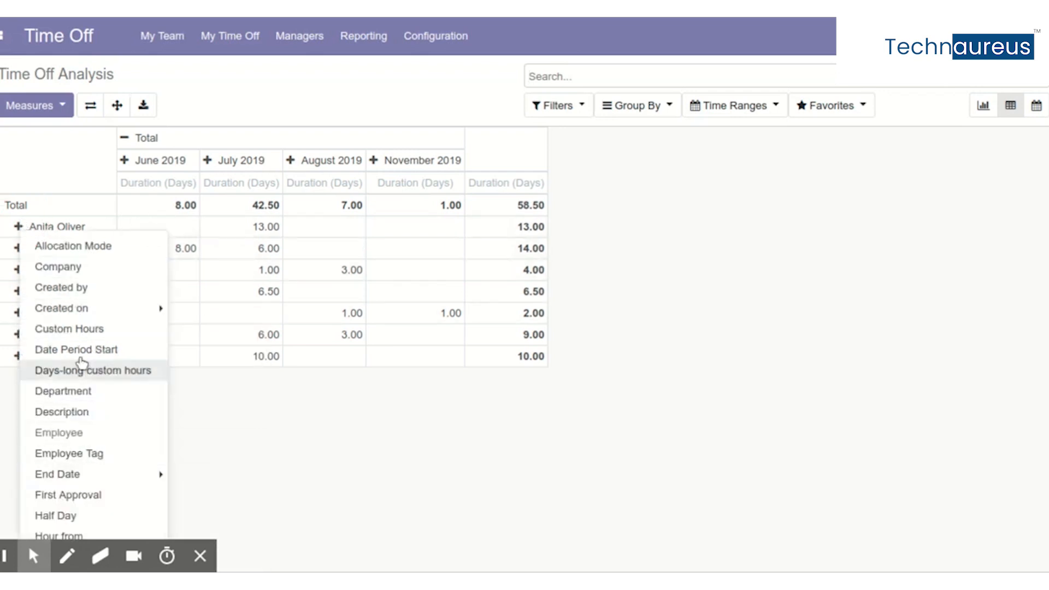
{"action": "mouse_move", "coordinate": [71, 480]}
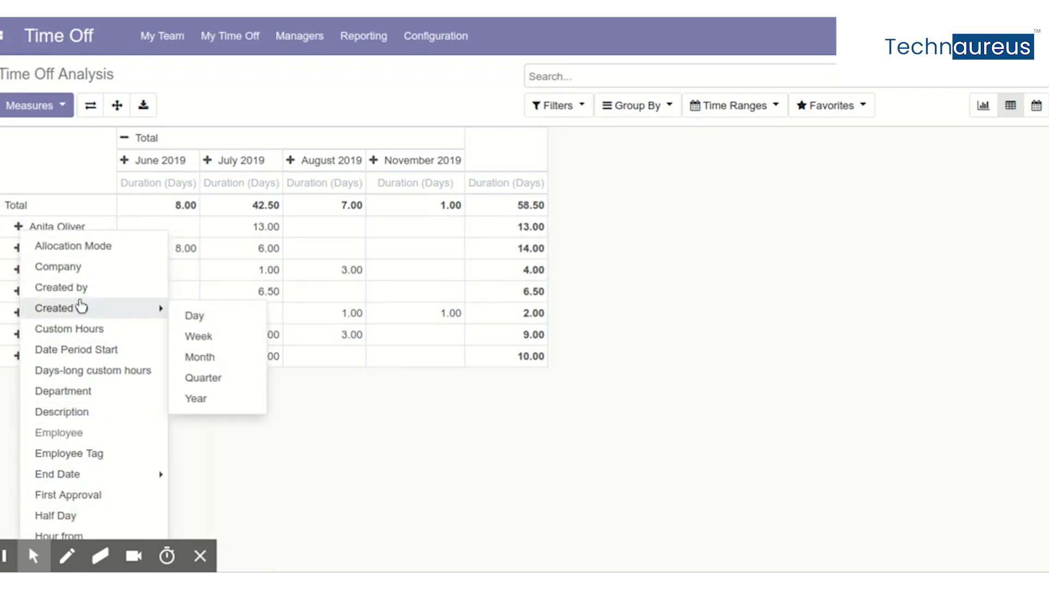
Inspect the Report by Department setup and its department choices, then cancel without printing.
{"action": "left_click", "coordinate": [359, 41]}
{"action": "left_click", "coordinate": [375, 92]}
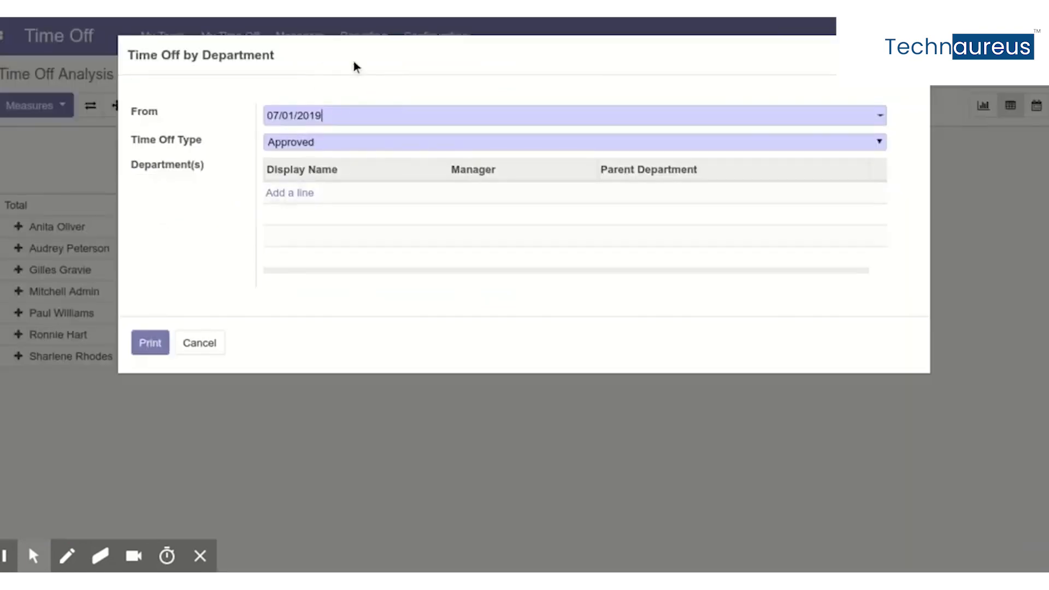
{"action": "left_click", "coordinate": [307, 192]}
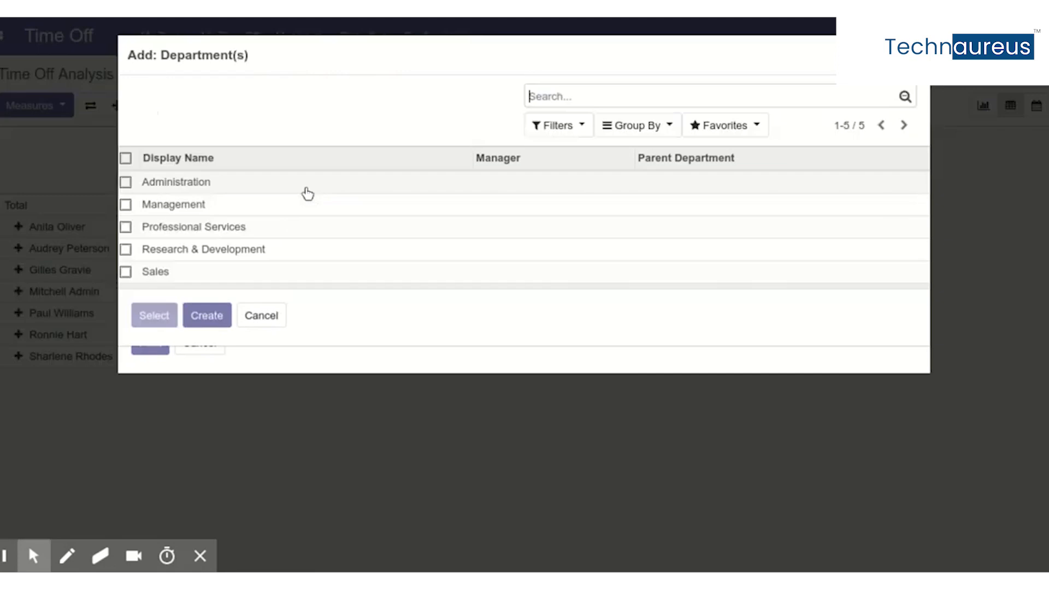
{"action": "left_click", "coordinate": [263, 317]}
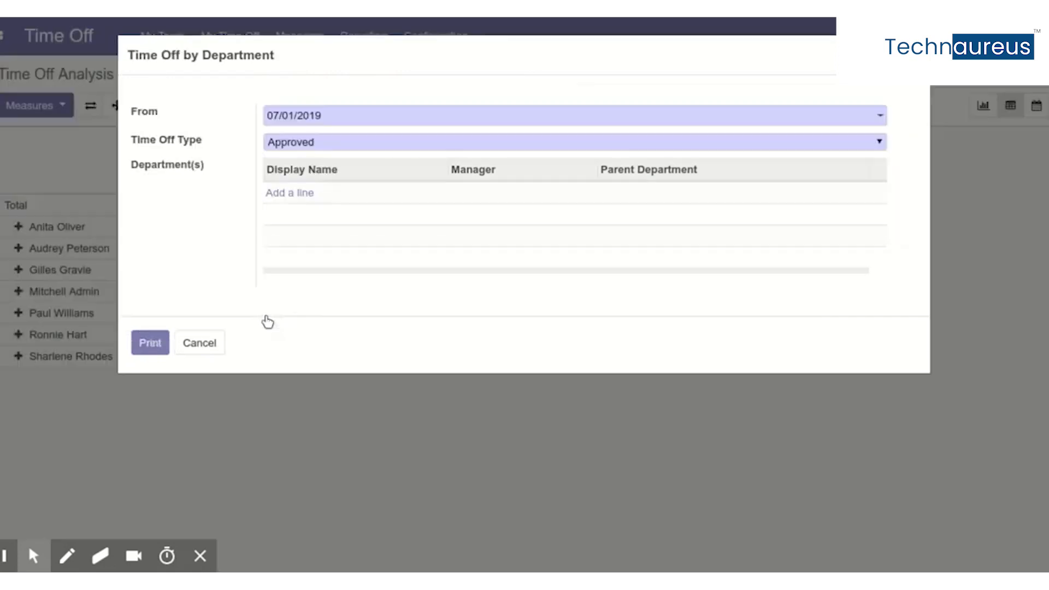
{"action": "left_click", "coordinate": [201, 344]}
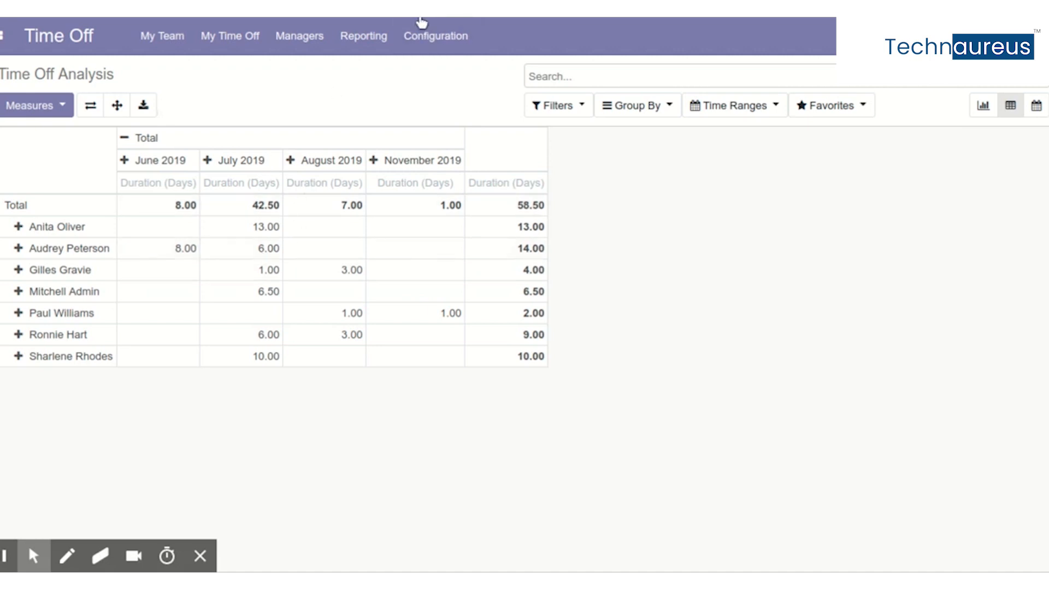
Reload the Time Off Analysis page in developer mode.
{"action": "left_click", "coordinate": [424, 46]}
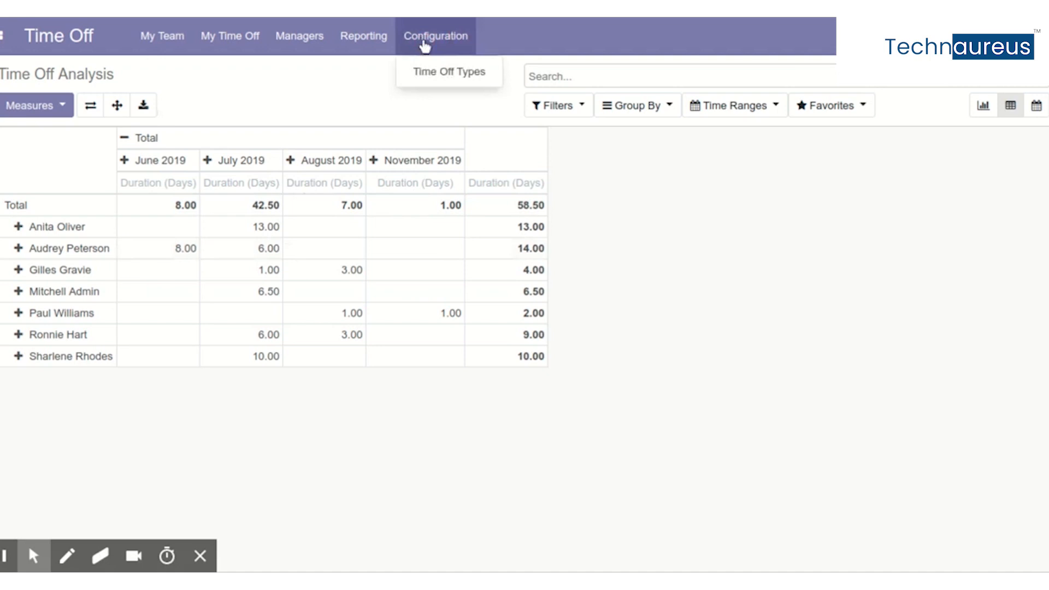
{"action": "left_click", "coordinate": [342, 21]}
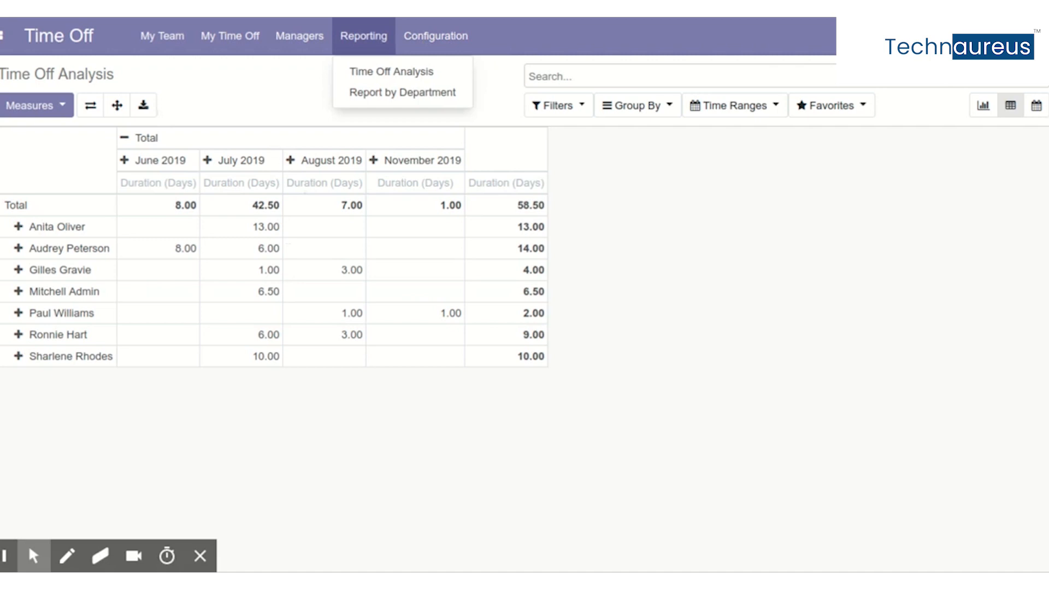
{"action": "left_click", "coordinate": [382, 71]}
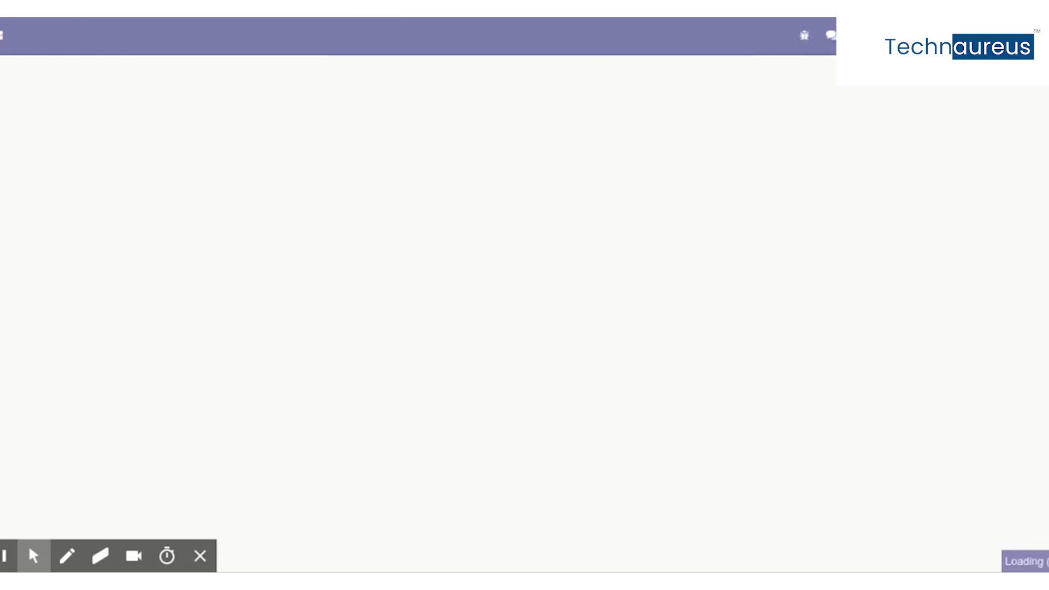
Open the configured activity types and view the settings of the Call activity type.
{"action": "left_click", "coordinate": [448, 43]}
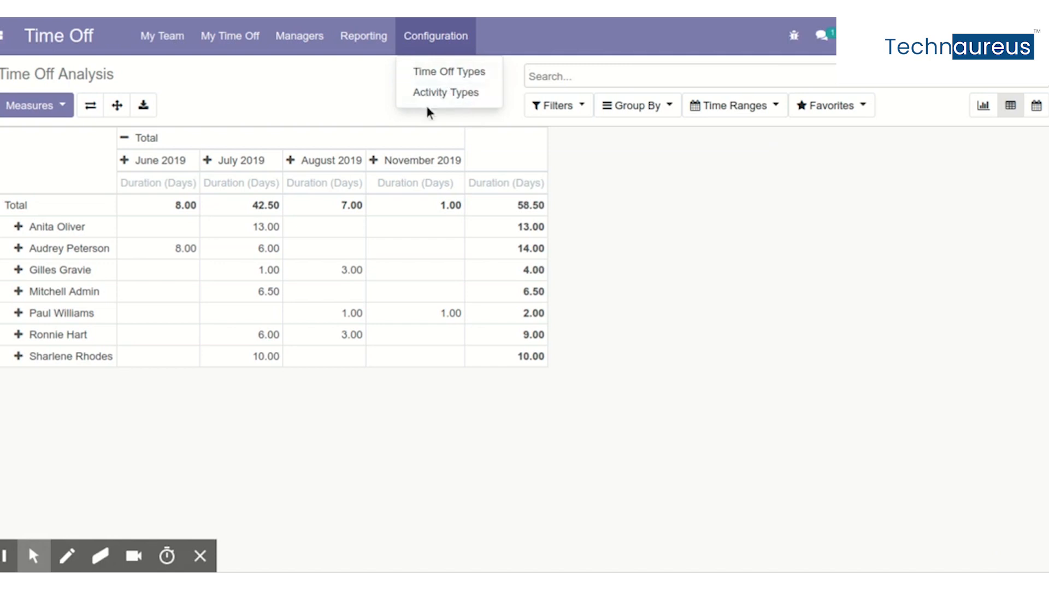
{"action": "left_click", "coordinate": [439, 95]}
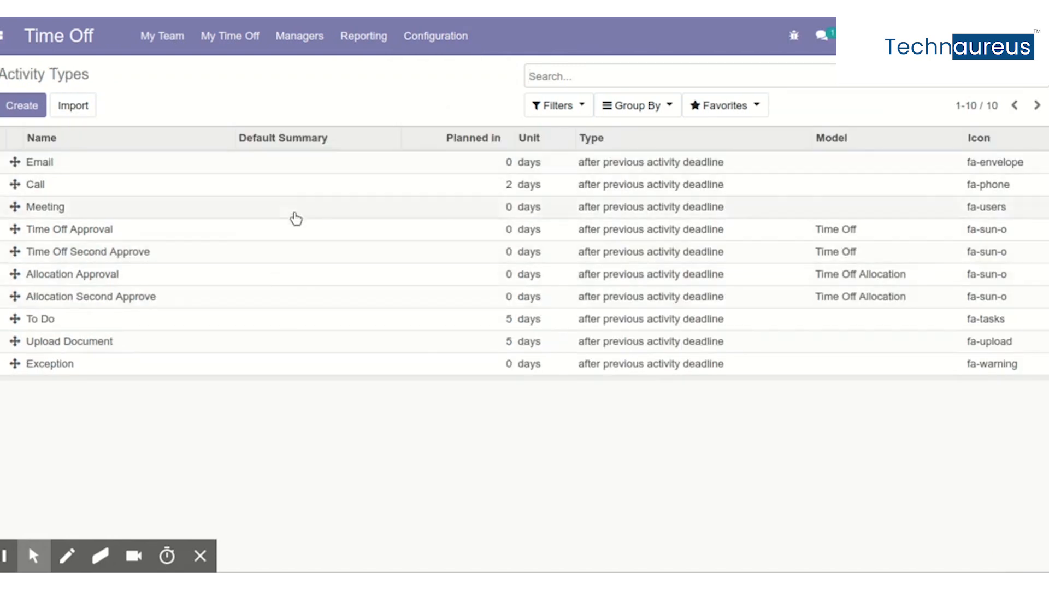
{"action": "left_click", "coordinate": [243, 183]}
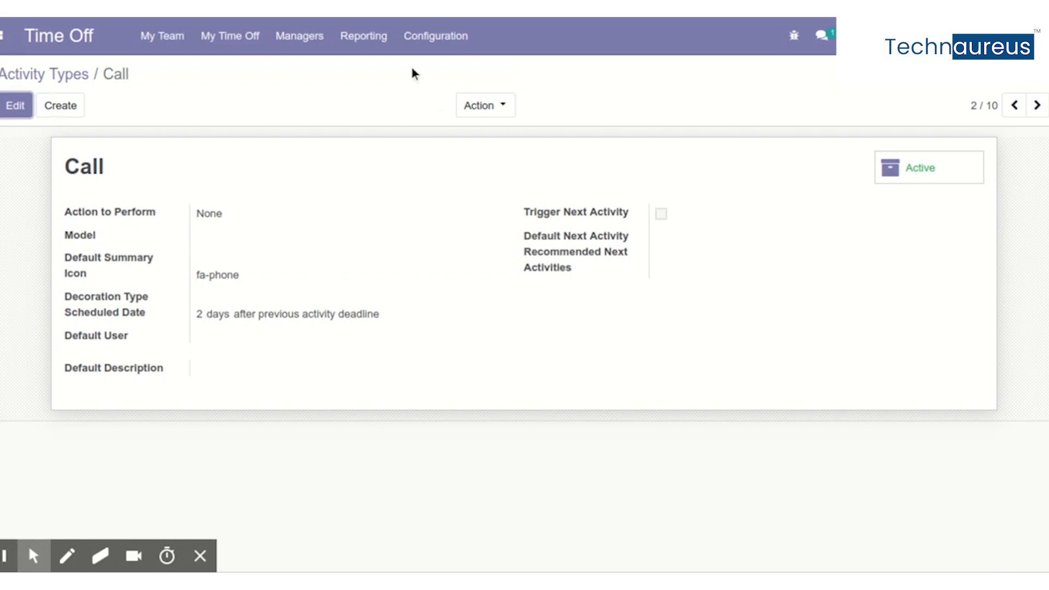
Return to the time off types and open Compensatory Days for editing to examine its options.
{"action": "left_click", "coordinate": [430, 37]}
{"action": "left_click", "coordinate": [428, 73]}
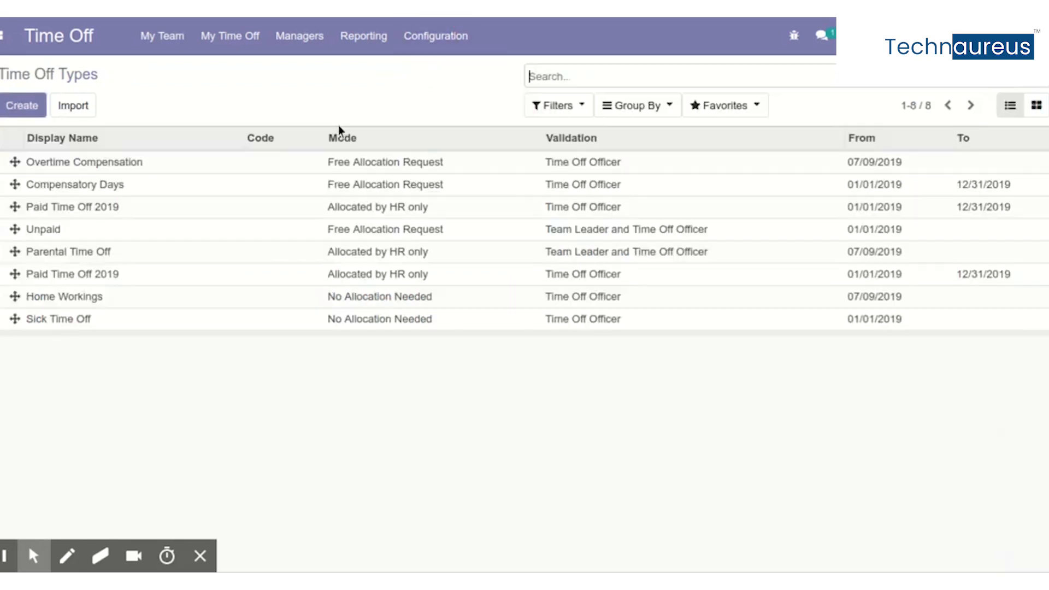
{"action": "left_click", "coordinate": [334, 184]}
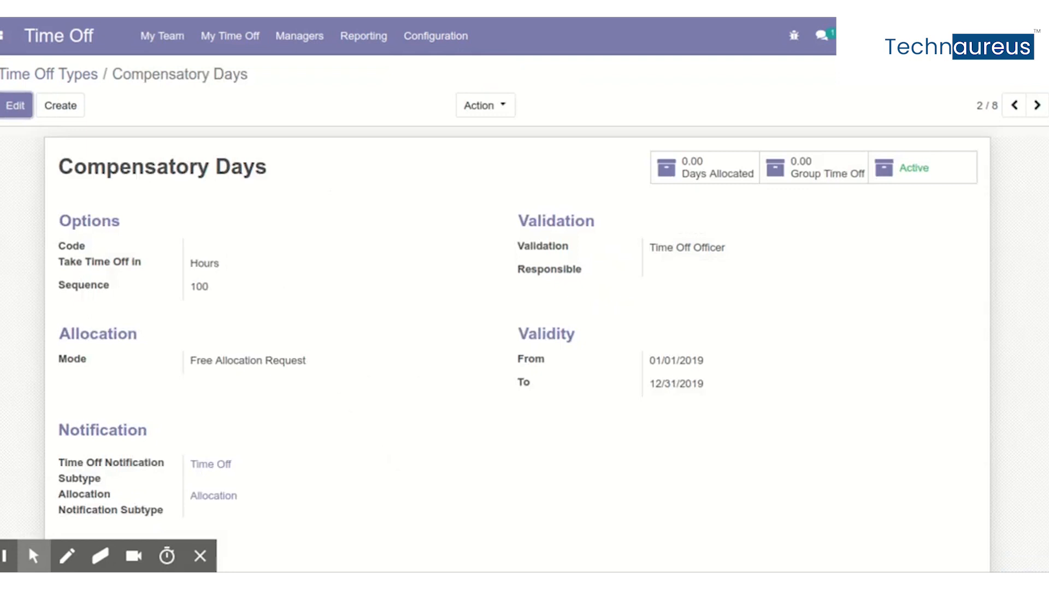
{"action": "left_click", "coordinate": [14, 106]}
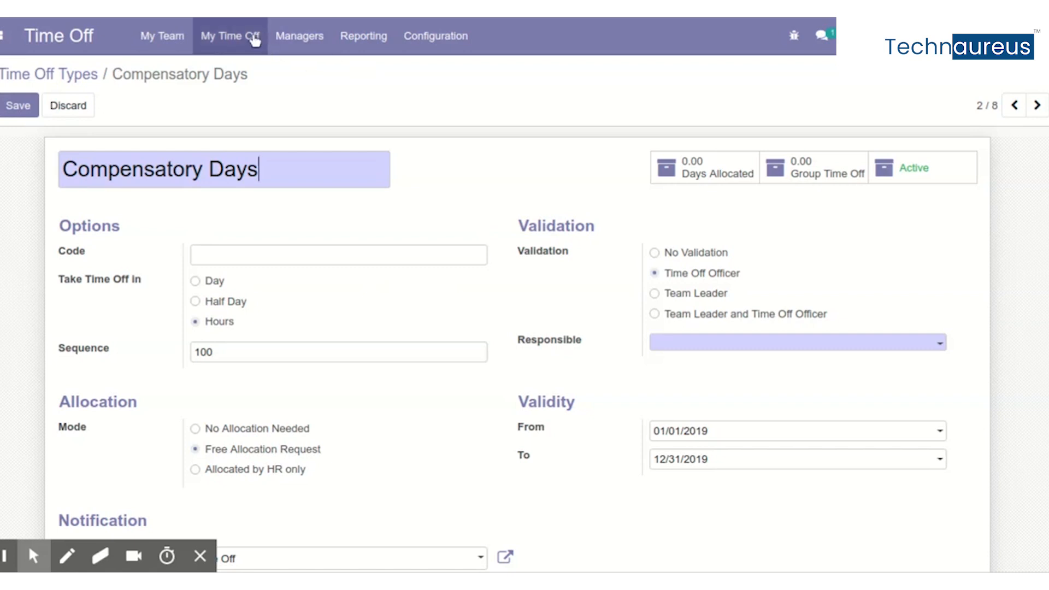
Go to your own time off requests and open the Overtime Compensation request.
{"action": "left_click", "coordinate": [270, 37]}
{"action": "left_click", "coordinate": [240, 37]}
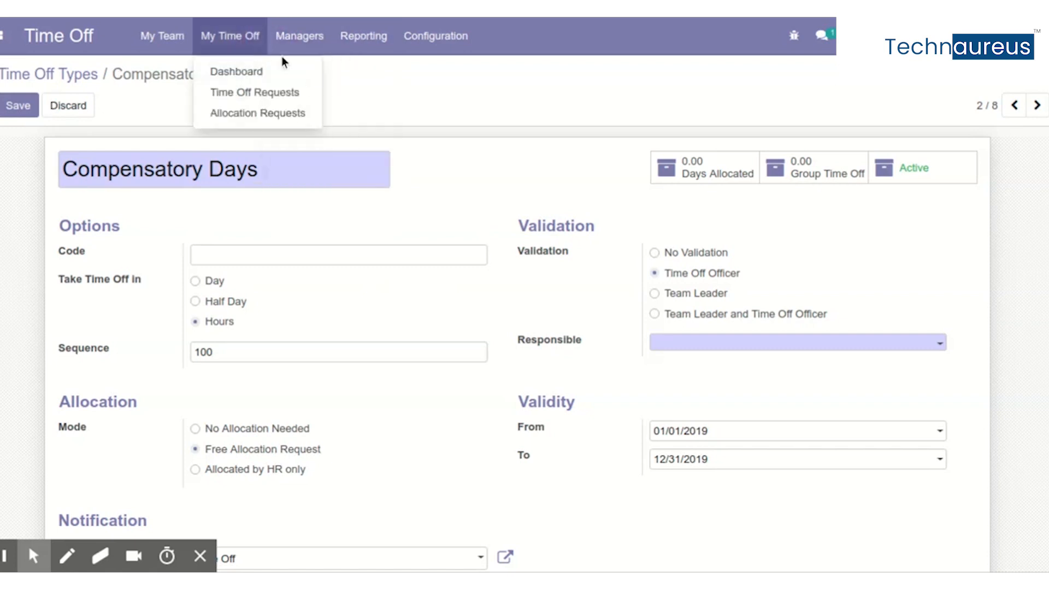
{"action": "left_click", "coordinate": [241, 92]}
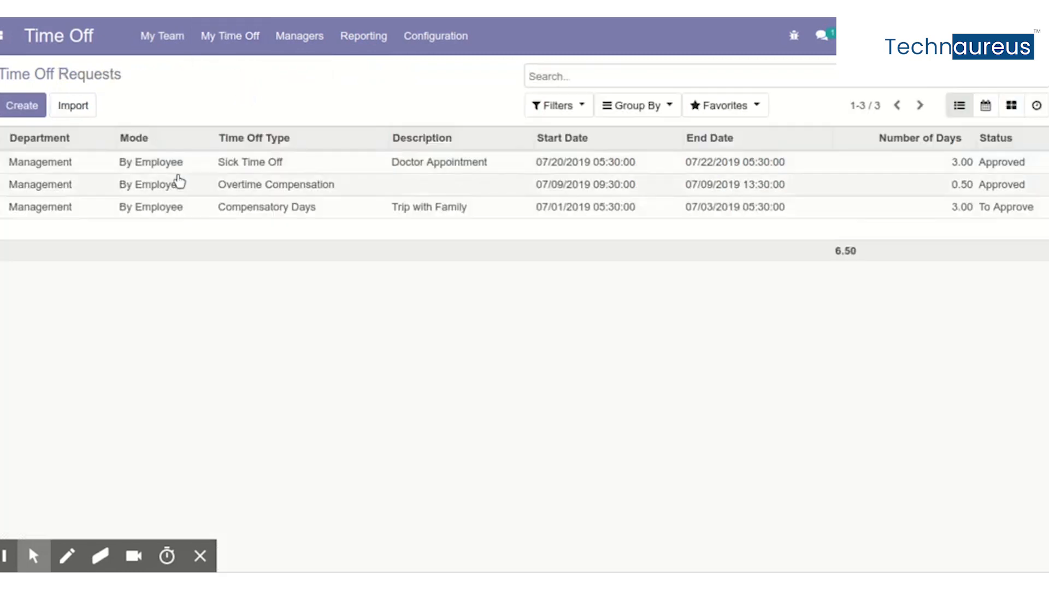
{"action": "left_click", "coordinate": [178, 181]}
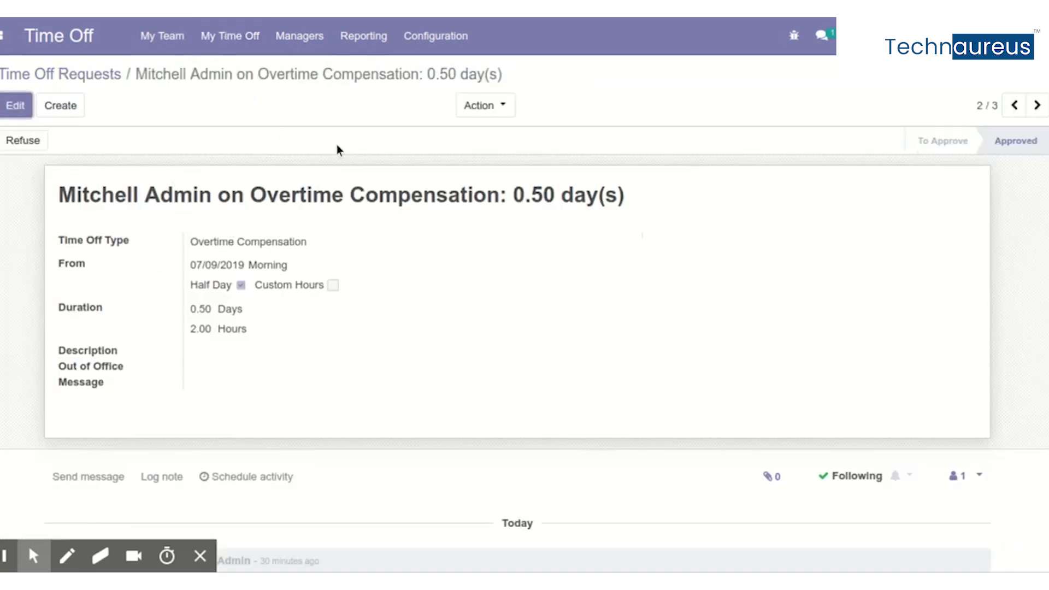
Open the managers' list of all time off.
{"action": "left_click", "coordinate": [305, 34]}
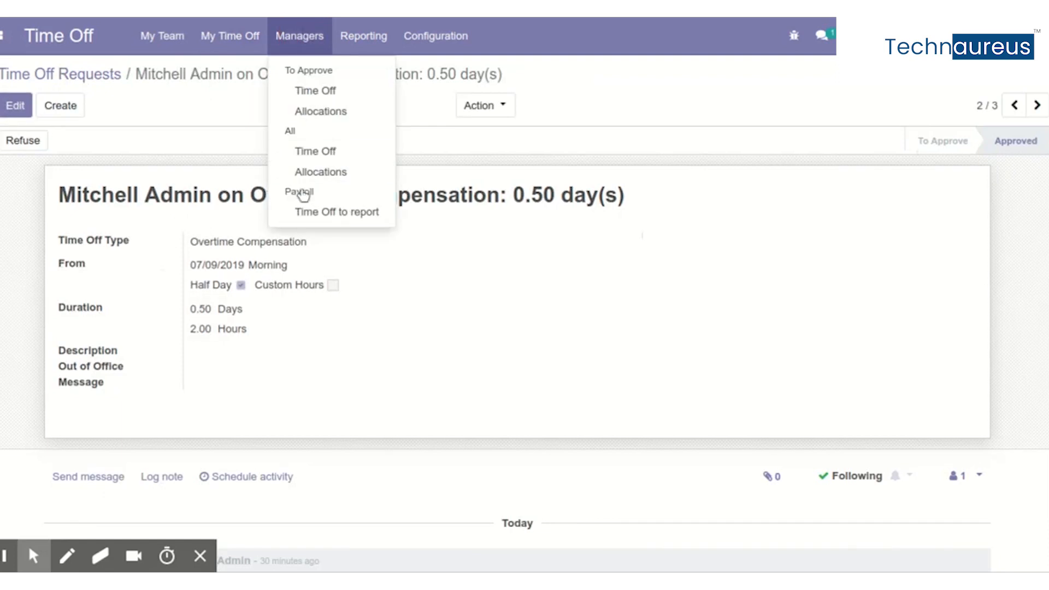
{"action": "left_click", "coordinate": [327, 159]}
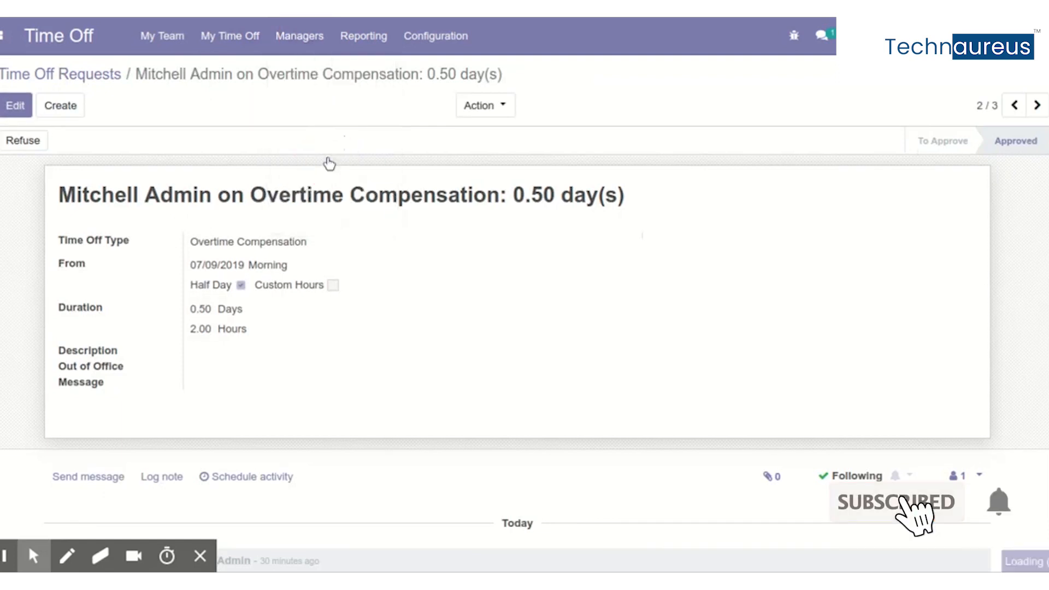